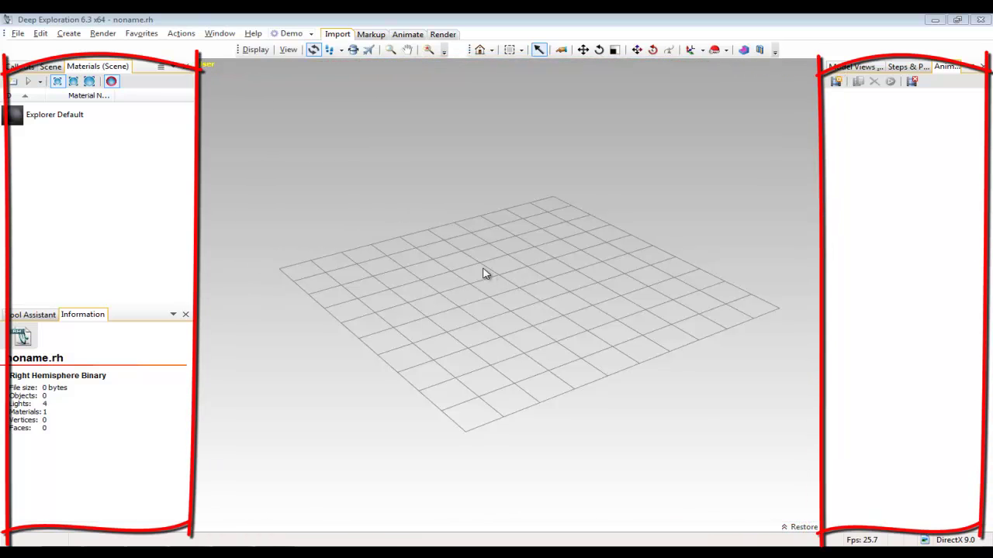
Step: Undock and close the Materials (Scene) panel, then review the panel and toolbar lists
drag(115, 62, 138, 69)
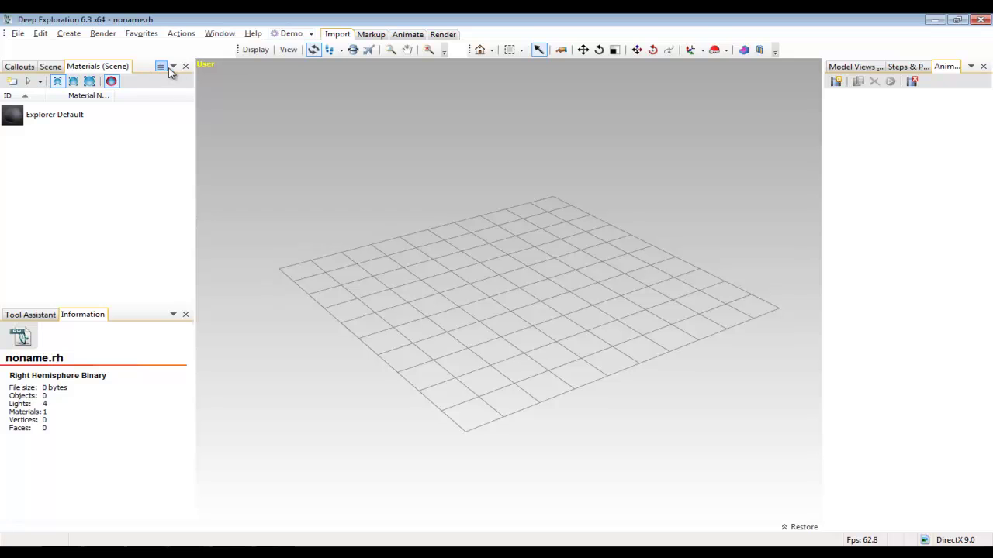
click(185, 68)
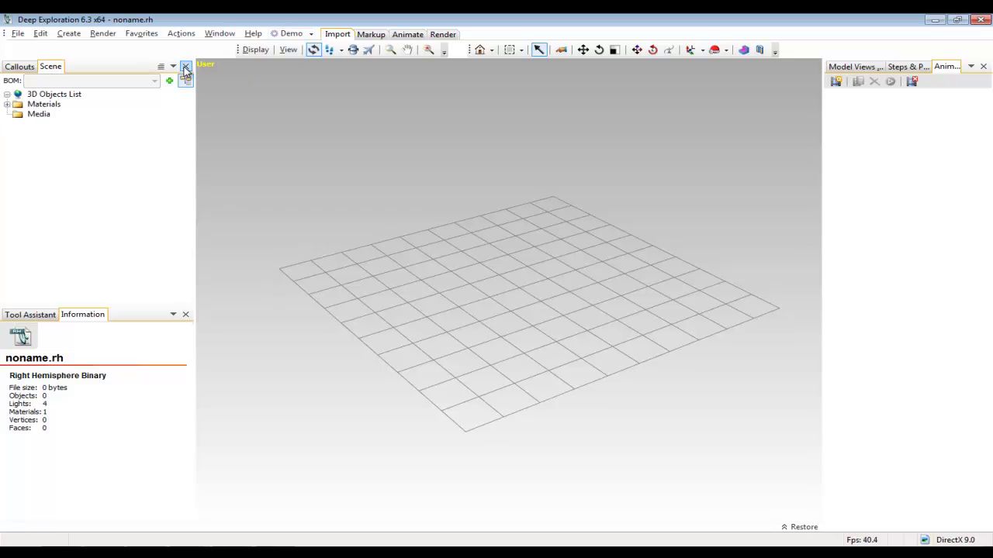
click(174, 66)
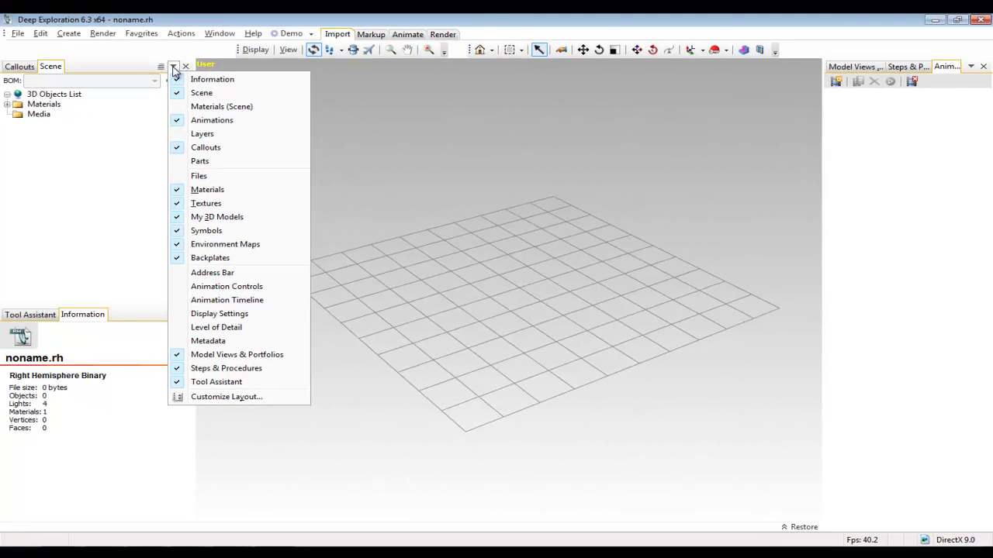
click(173, 71)
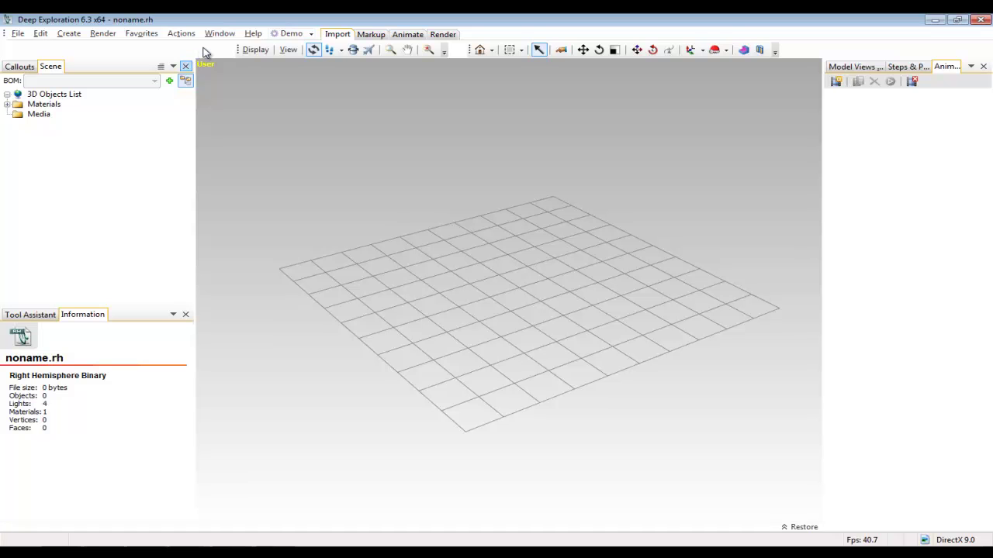
right_click(205, 52)
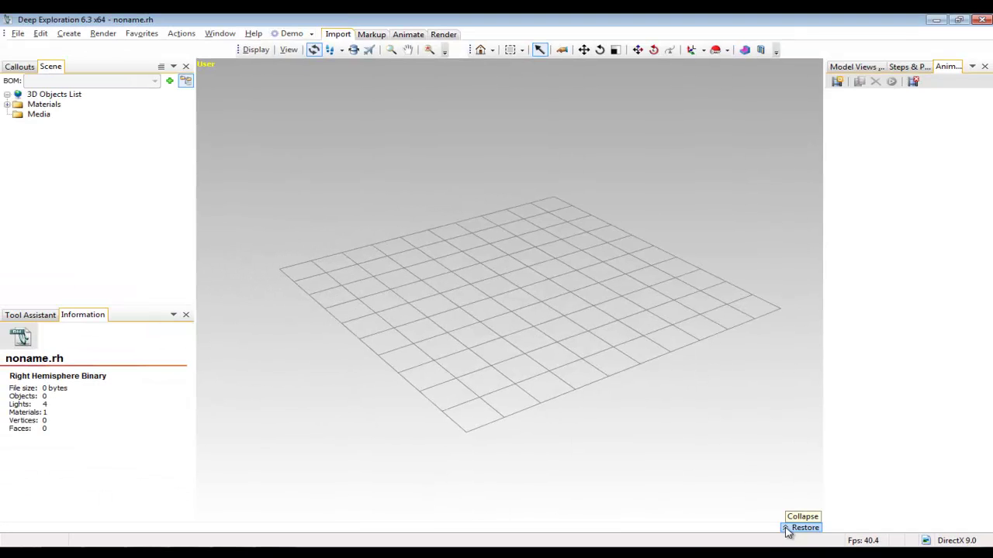
Step: Restore the library panel and pick Alarm Clock.rh from the My 3D Models collection
click(801, 527)
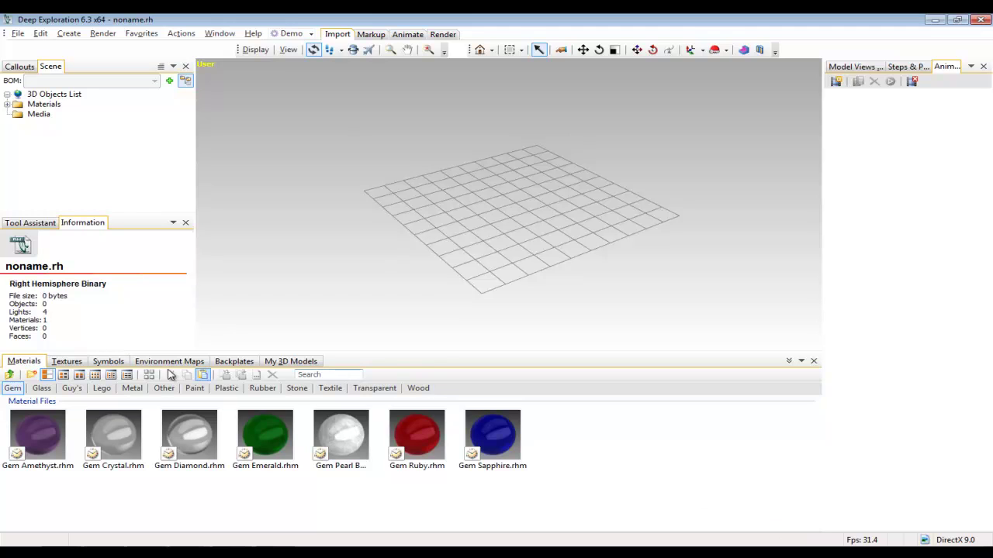
click(65, 363)
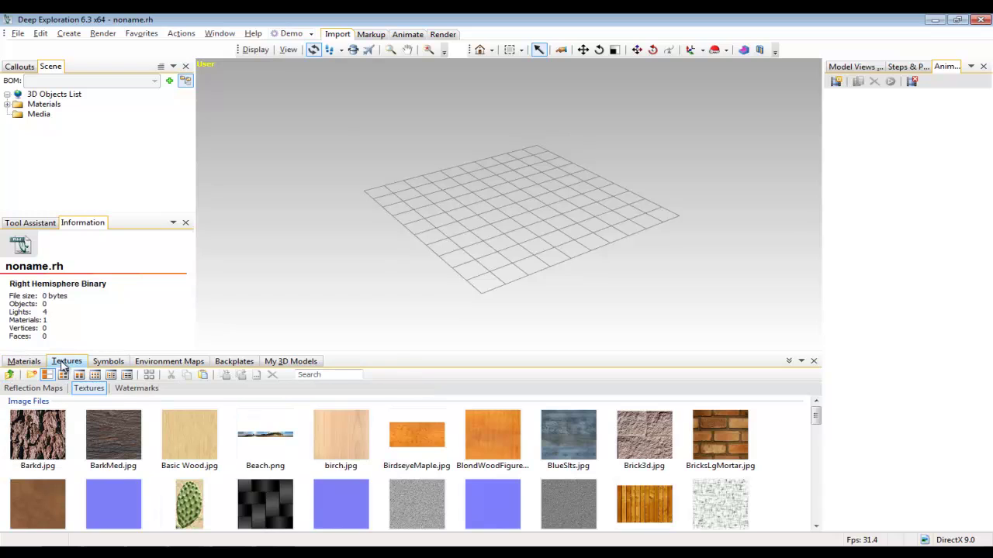
click(290, 363)
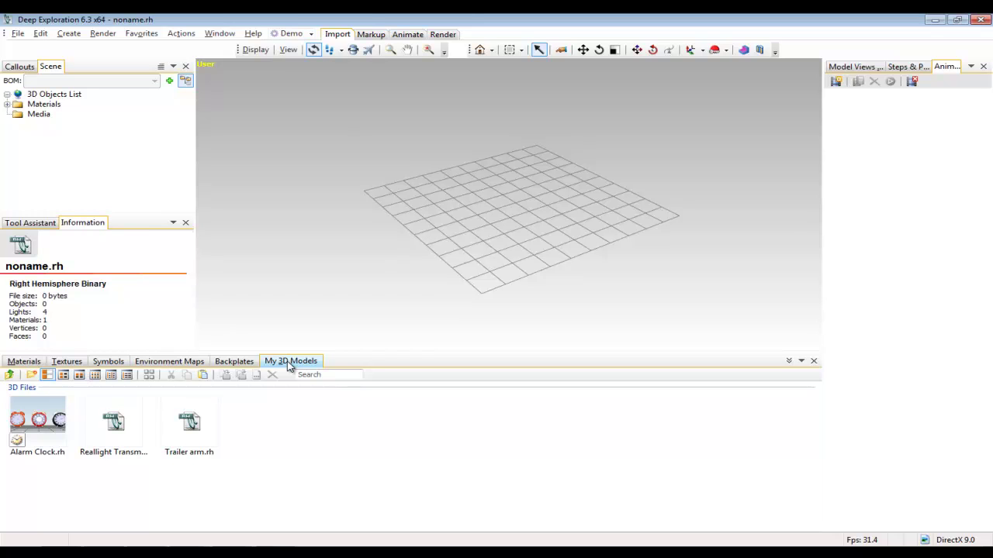
click(43, 410)
Step: Open Alarm Clock.rh, collapse the library, and expand the Clock node in the Scene tree
double_click(43, 410)
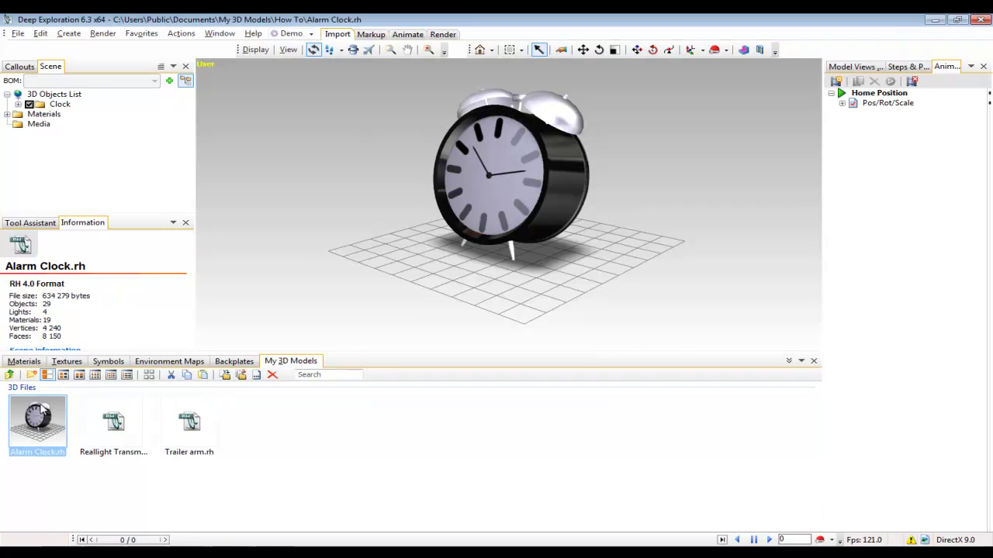
click(788, 362)
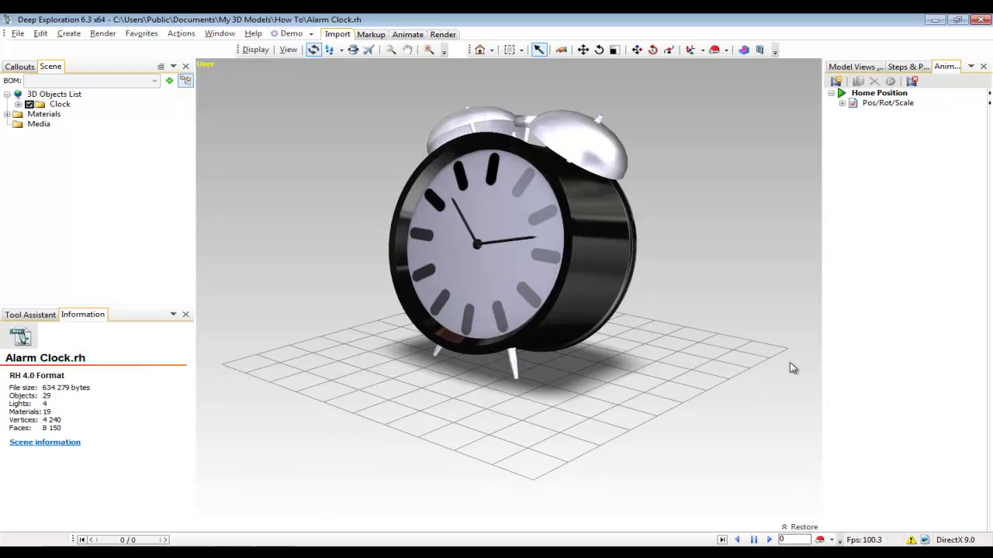
click(17, 103)
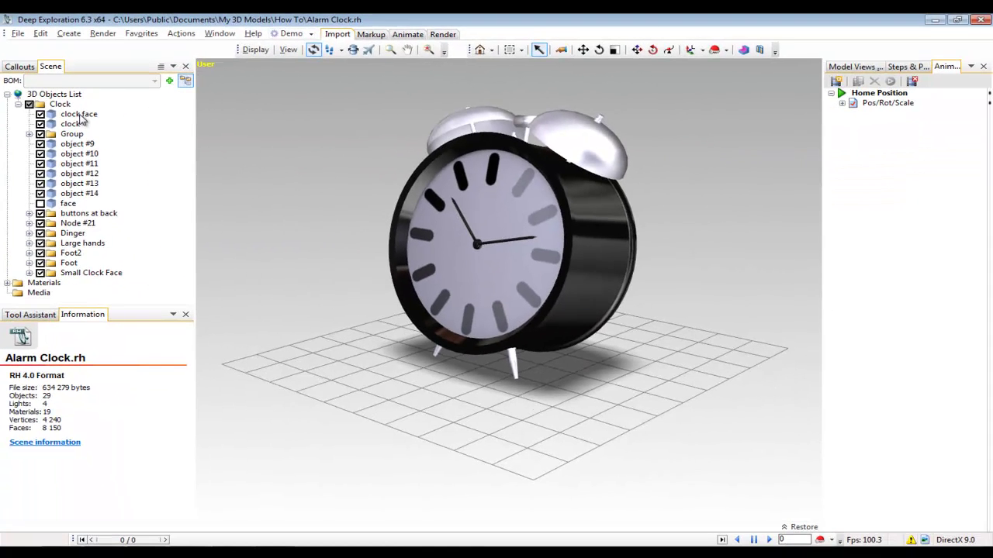
Step: Select the clock face, the clock body and the left bell (#14) in turn, viewing the bell's actions
click(79, 114)
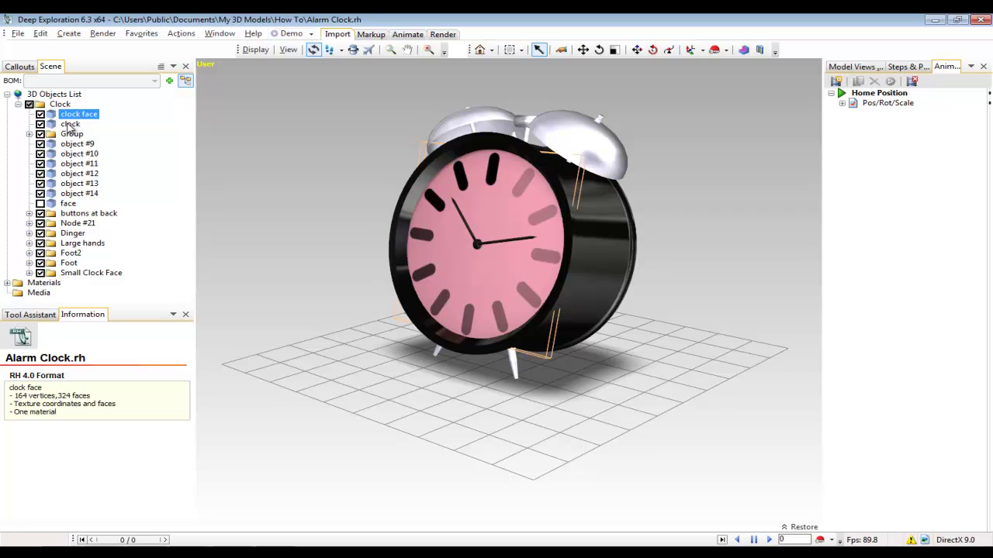
click(70, 124)
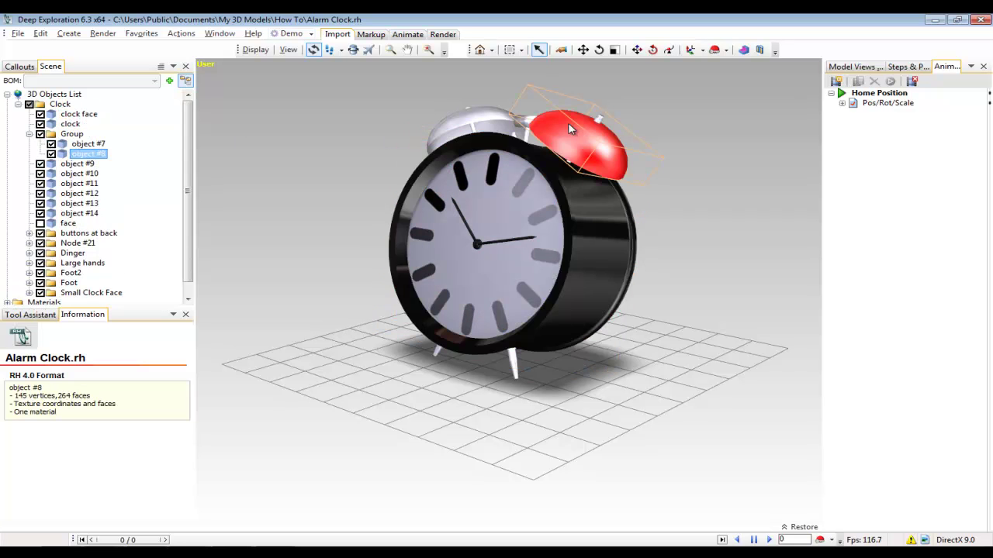
click(482, 117)
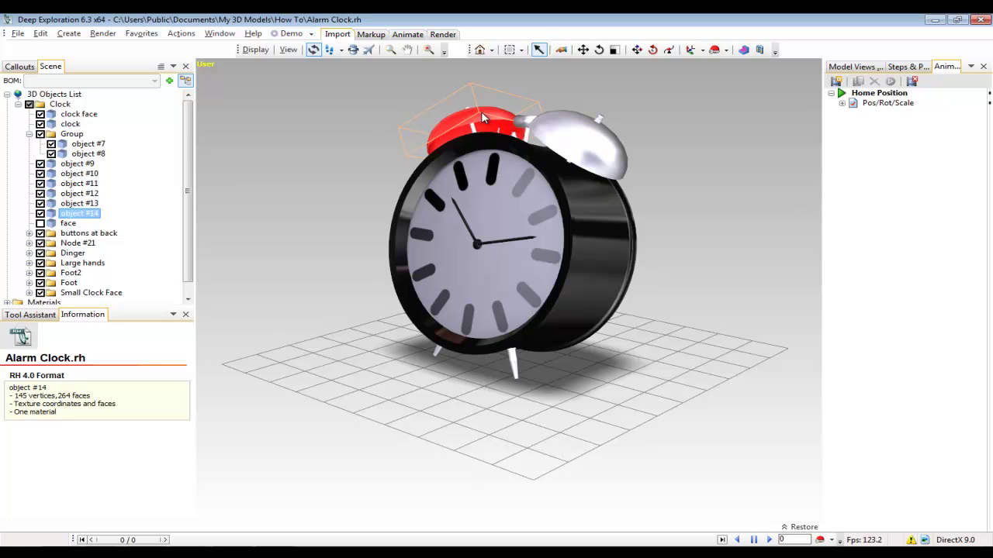
right_click(481, 111)
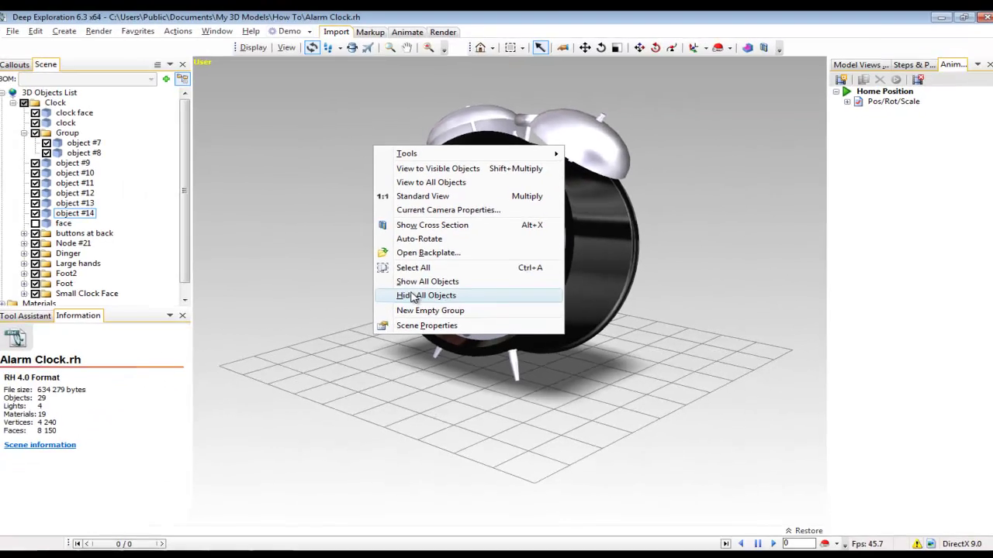
Step: Hide every part except the face, body and right bell (#8), then orbit to the back
click(337, 283)
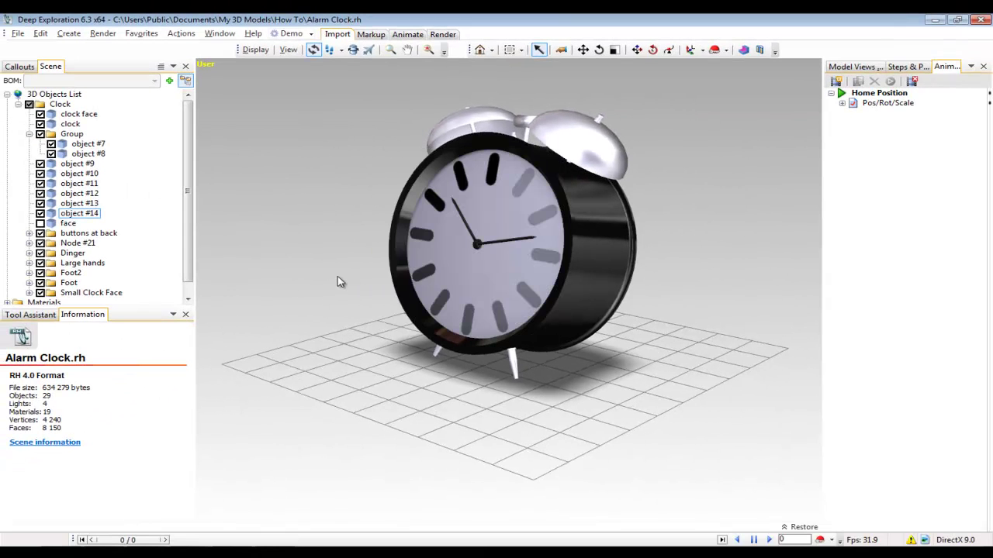
click(518, 271)
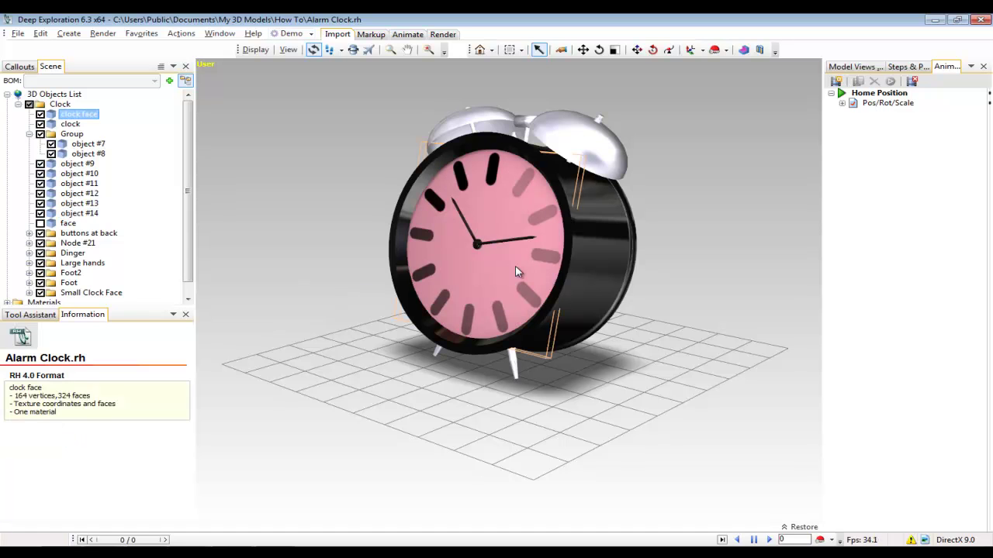
ctrl+click(588, 259)
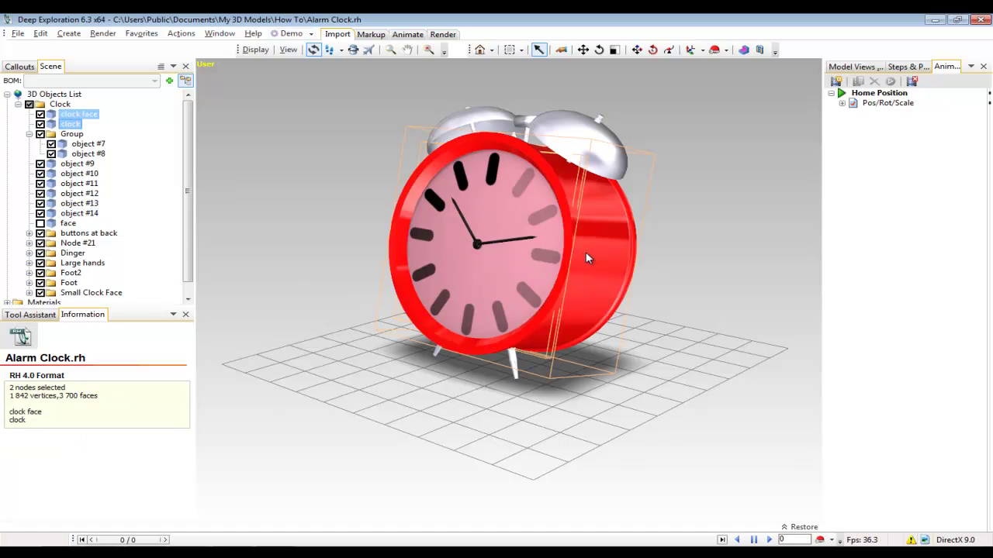
ctrl+click(574, 133)
right_click(574, 133)
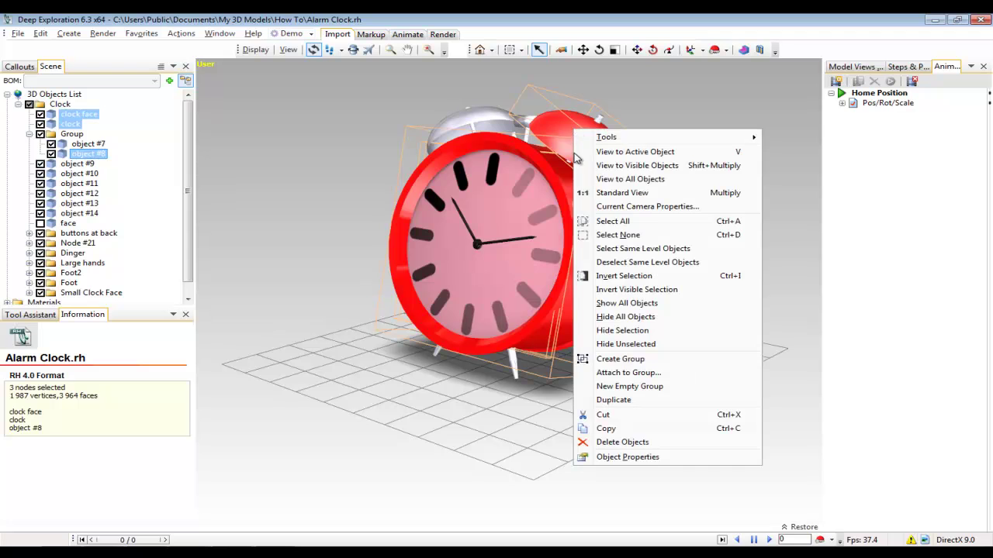
click(602, 277)
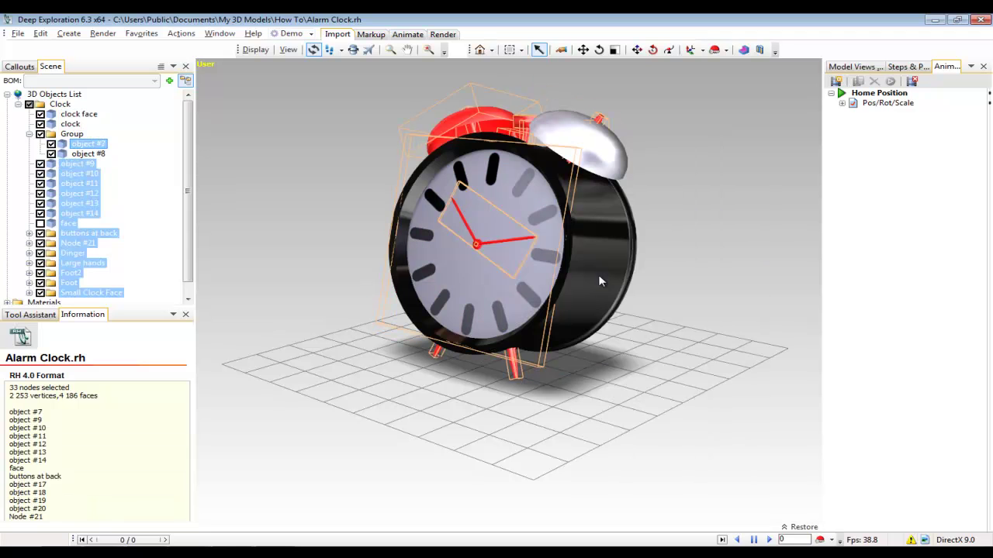
key(ctrl+h)
drag(614, 265, 718, 222)
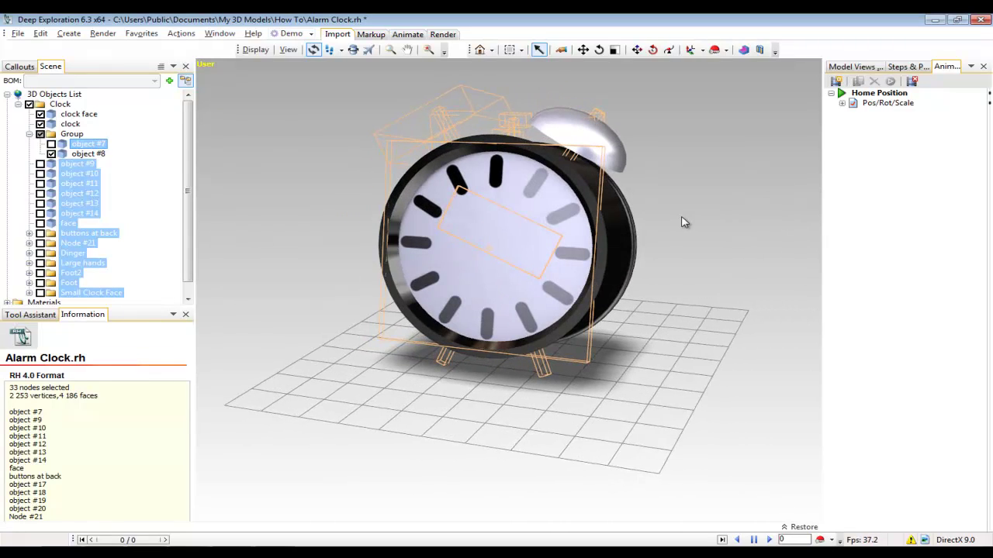
Step: Show all hidden parts again and reset the clock to the Standard View
click(682, 223)
scroll(676, 223, down, 2)
right_click(675, 227)
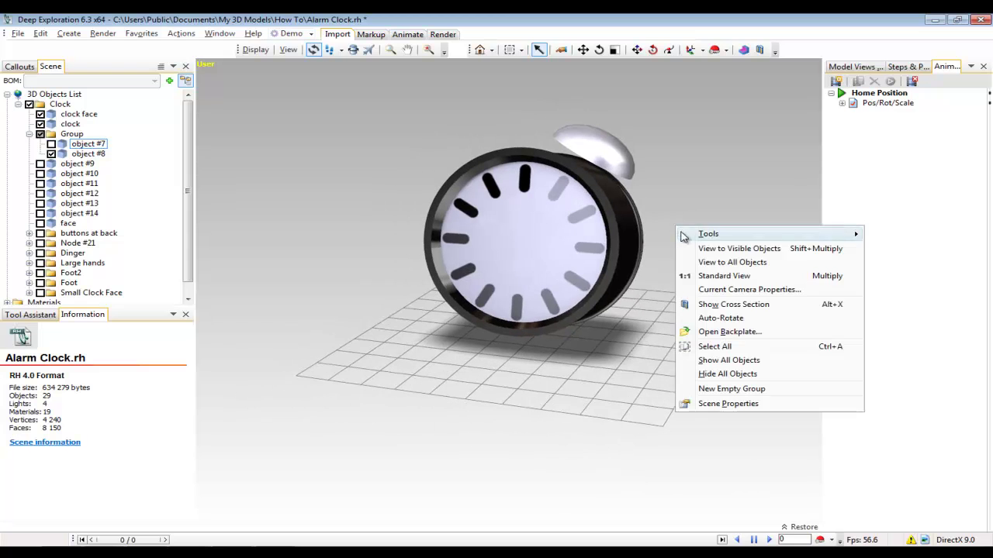
click(703, 361)
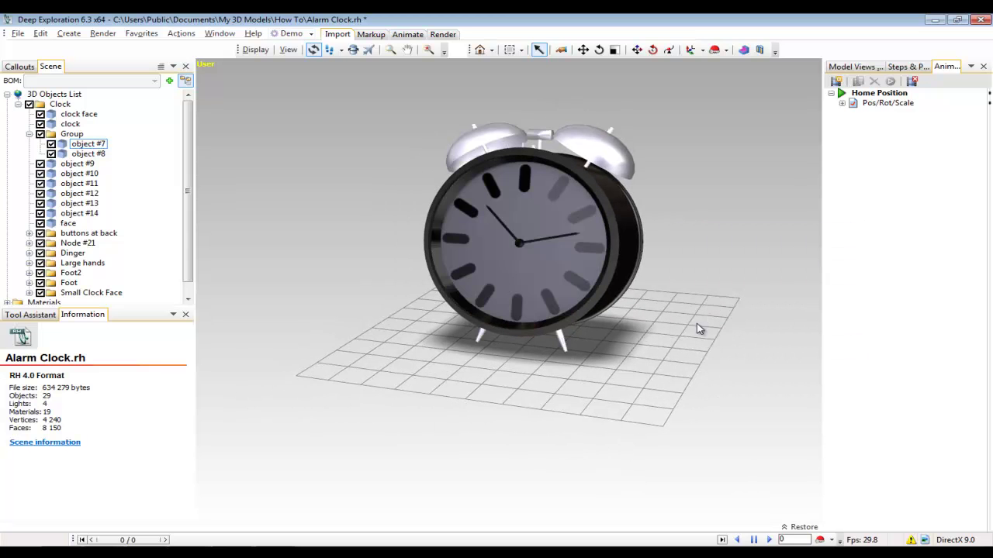
right_click(698, 269)
click(733, 302)
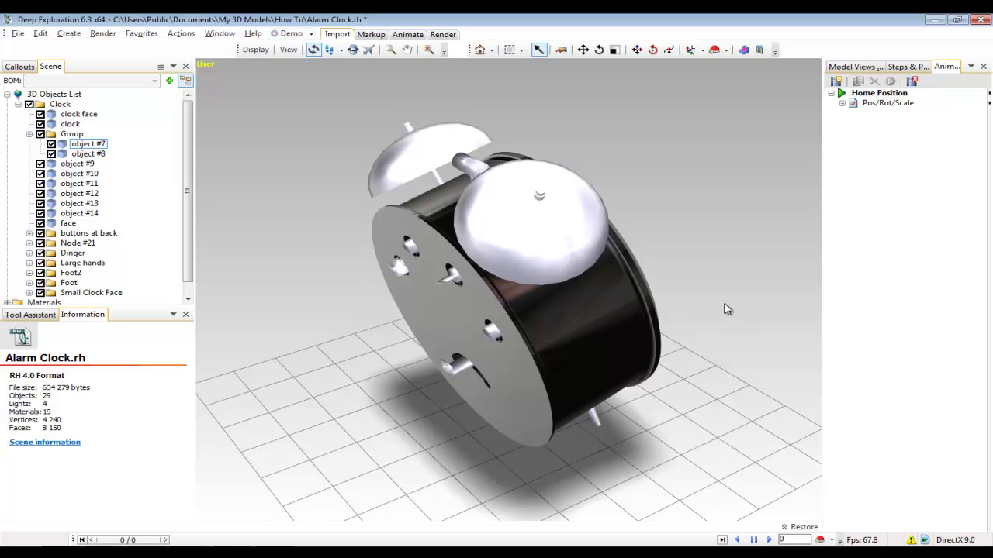
right_click(213, 50)
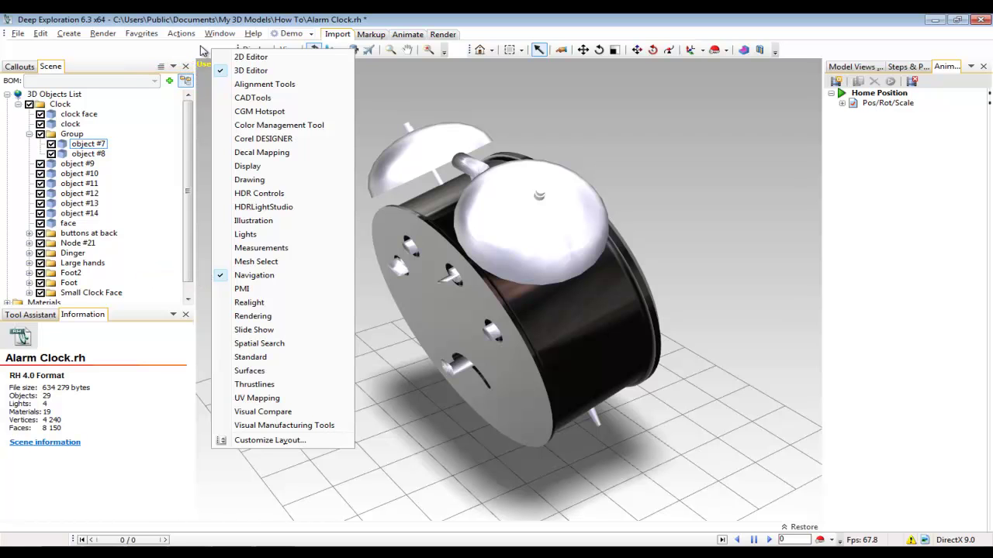
Step: Orbit the clock round from the back to a front-angled view
click(200, 50)
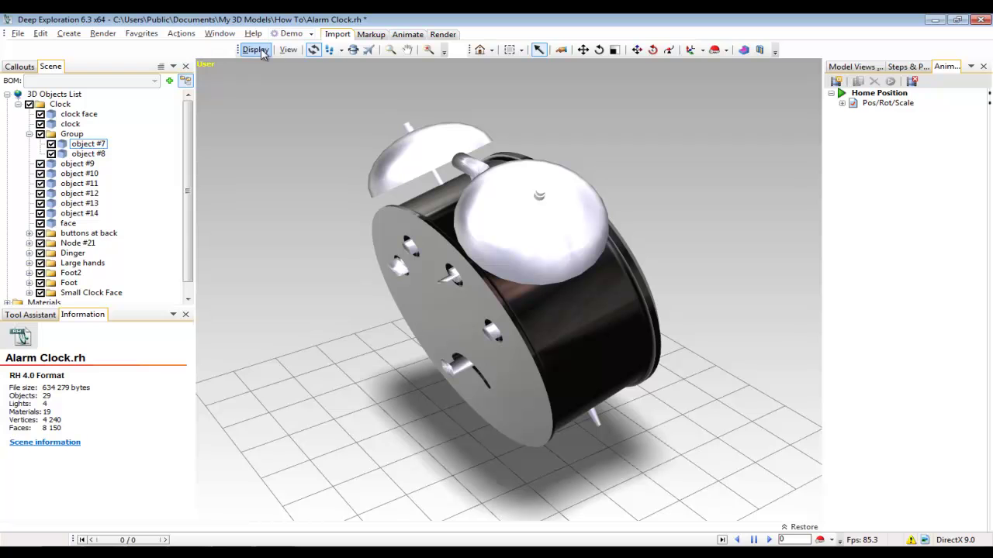
click(314, 51)
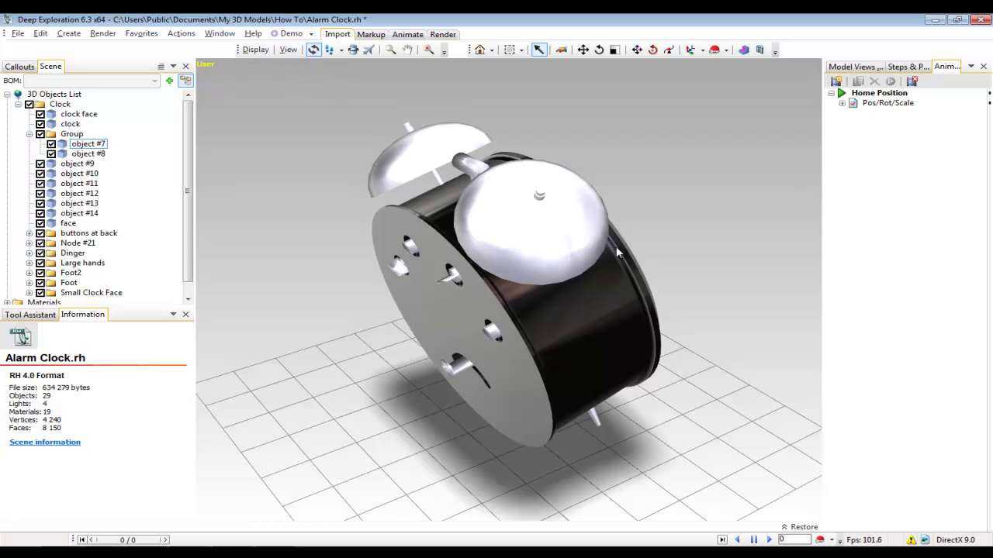
drag(671, 231, 306, 222)
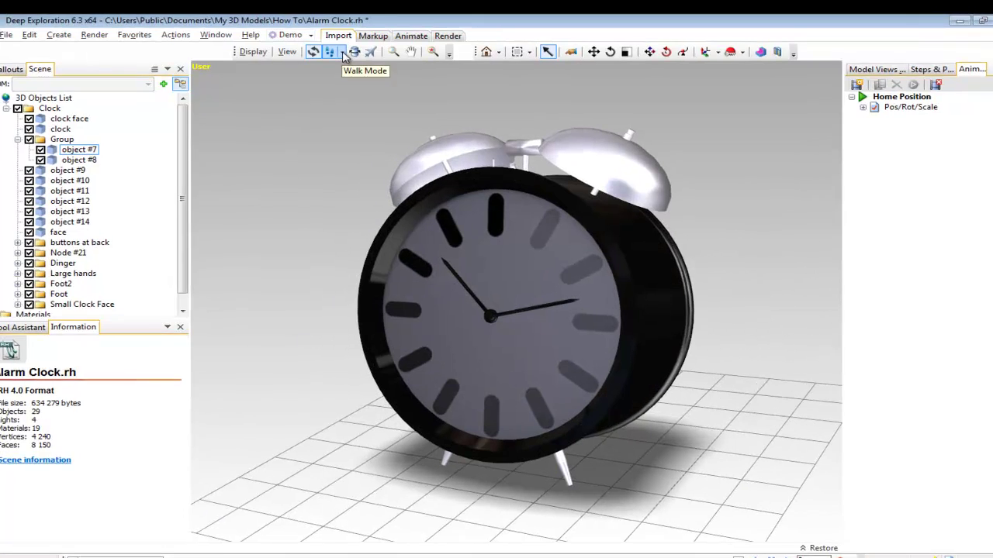
click(342, 52)
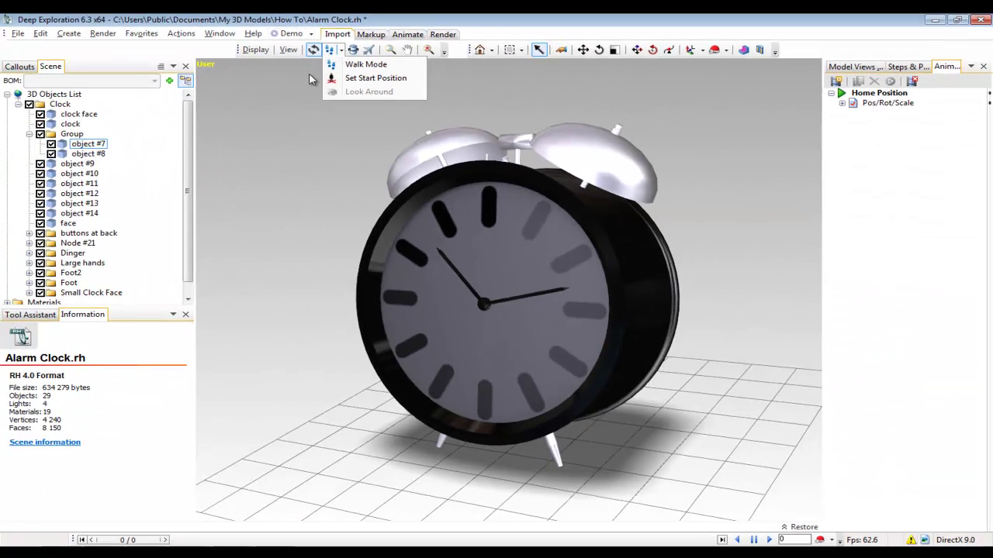
click(308, 73)
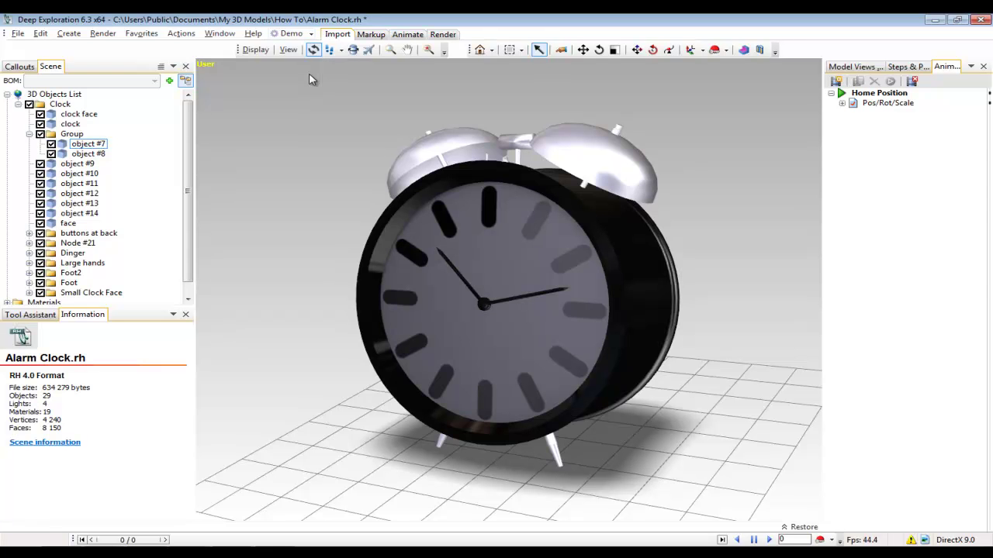
click(352, 49)
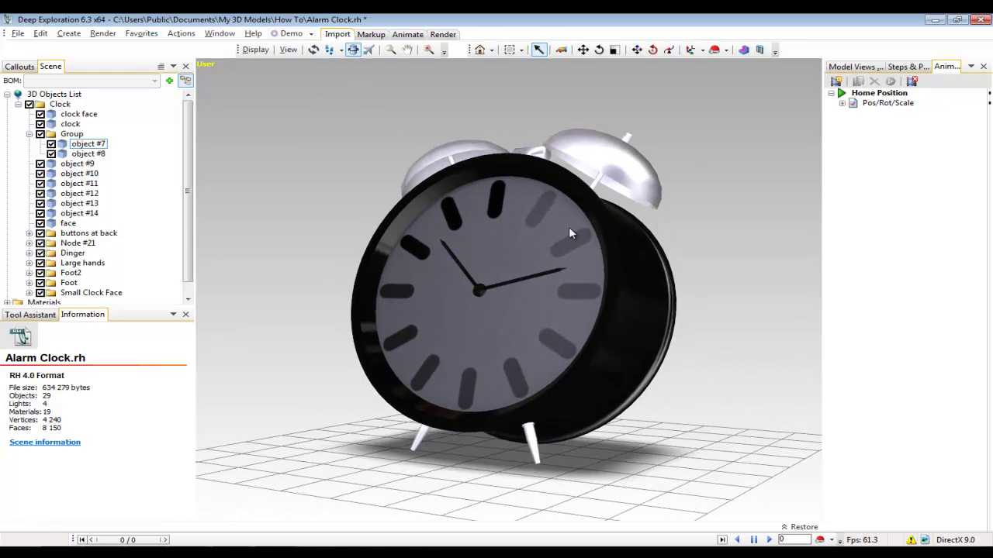
drag(568, 233, 750, 390)
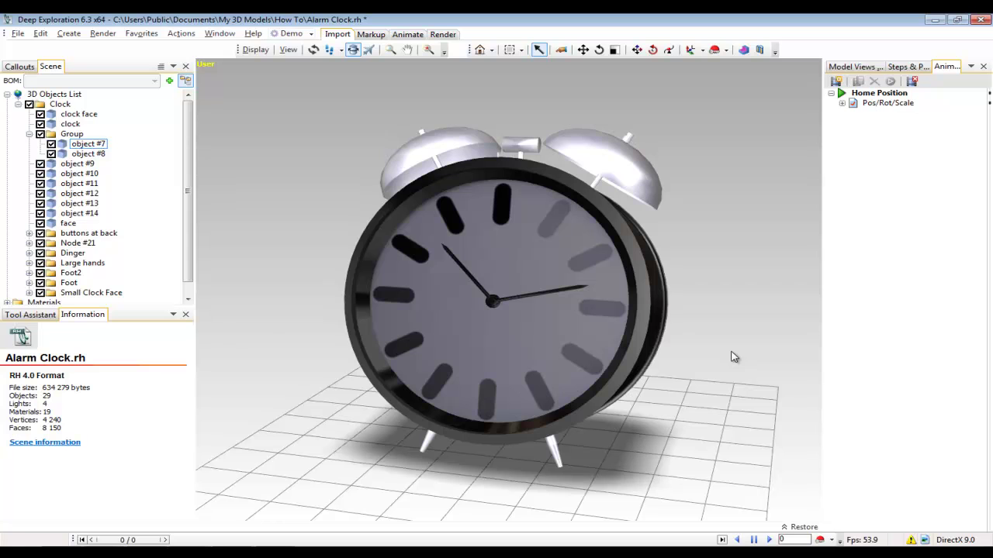
Step: Best-fit the clock, reset it to Standard View, and save Alarm Clock.rh
click(430, 51)
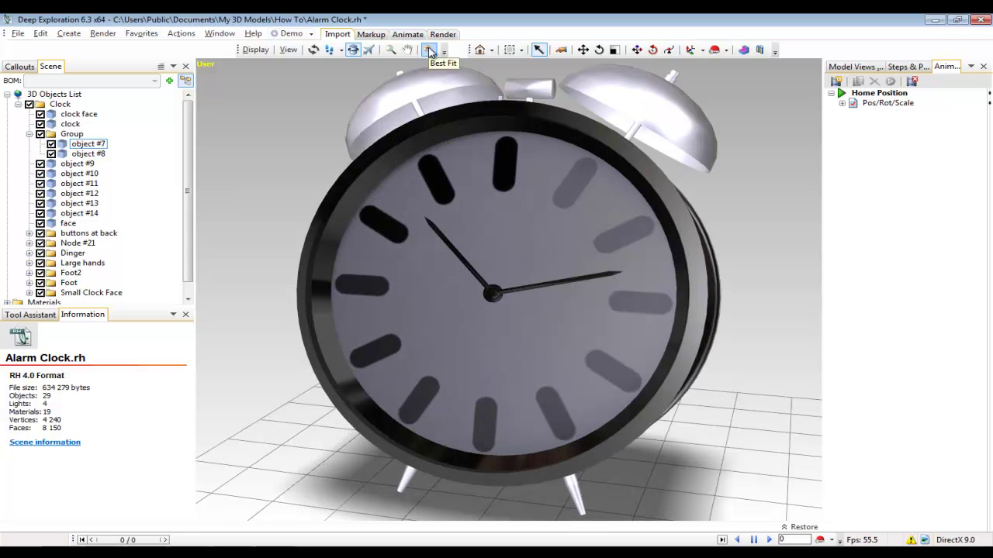
right_click(319, 84)
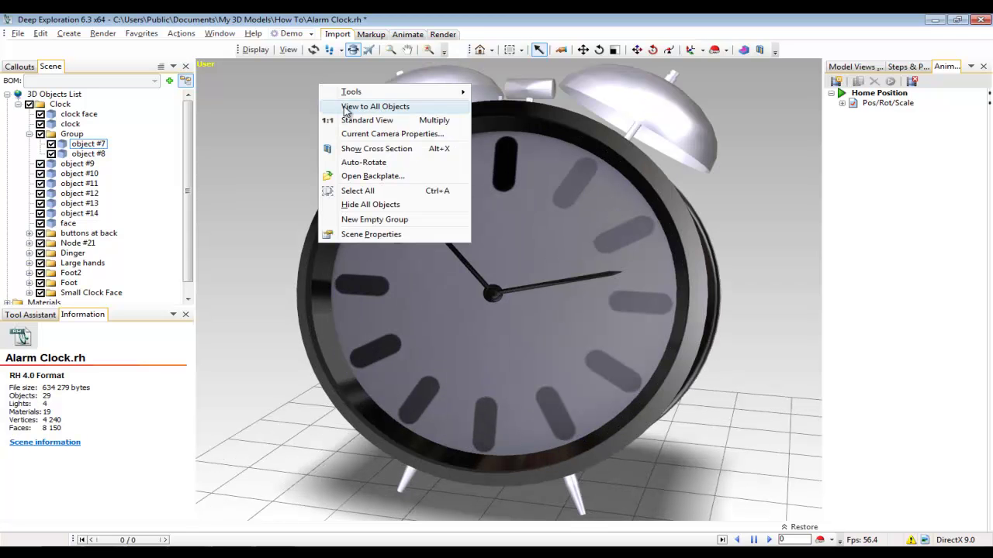
click(366, 121)
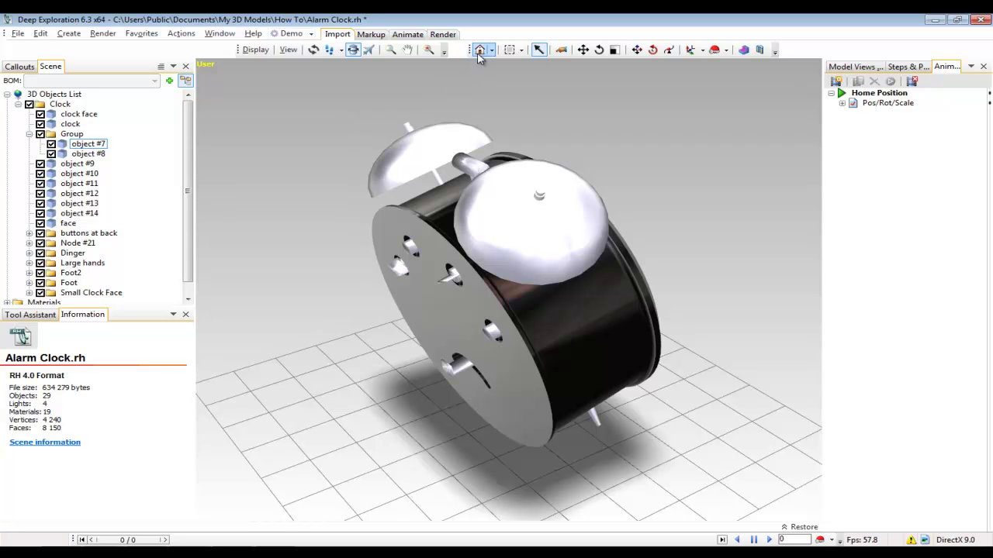
key(ctrl+s)
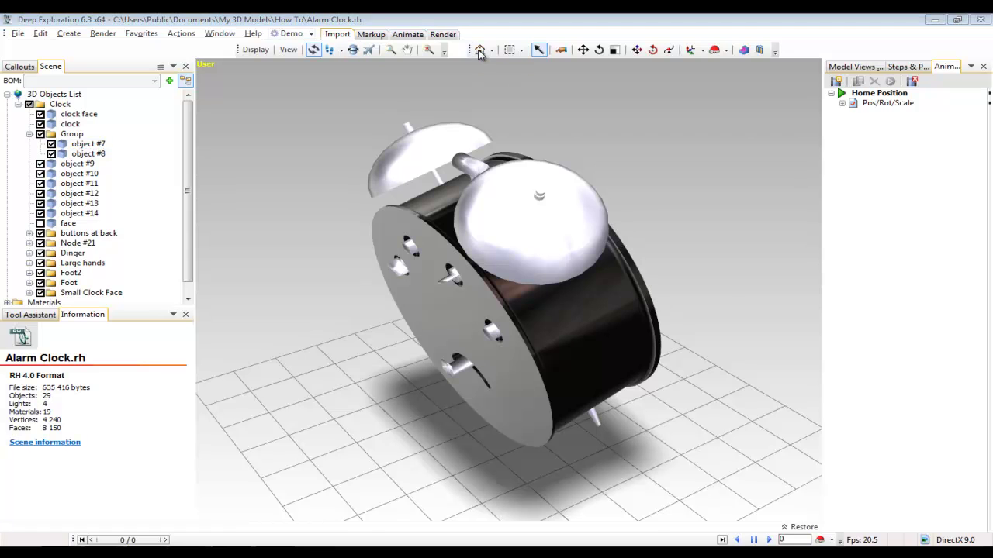
Step: Return the view to the clock's home position
click(480, 50)
click(492, 51)
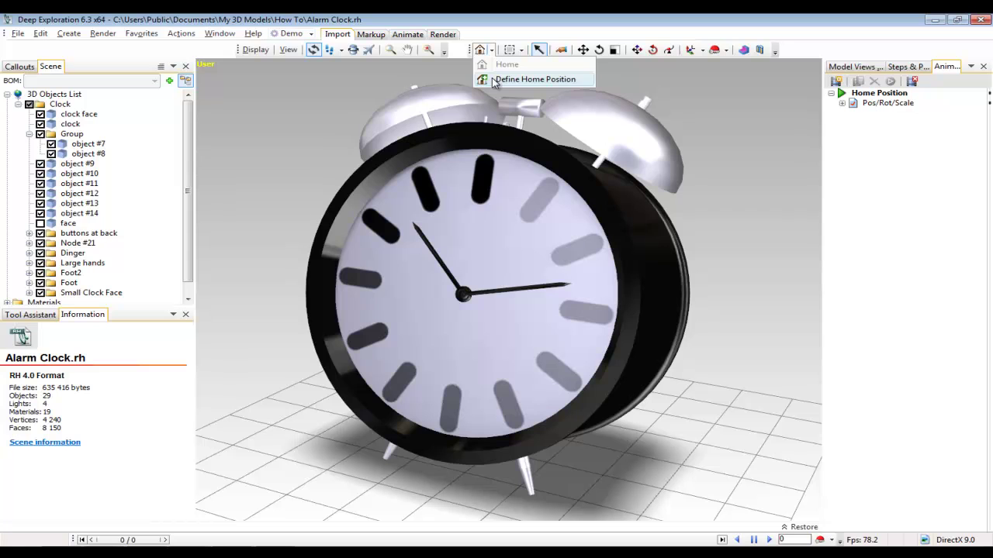
click(512, 79)
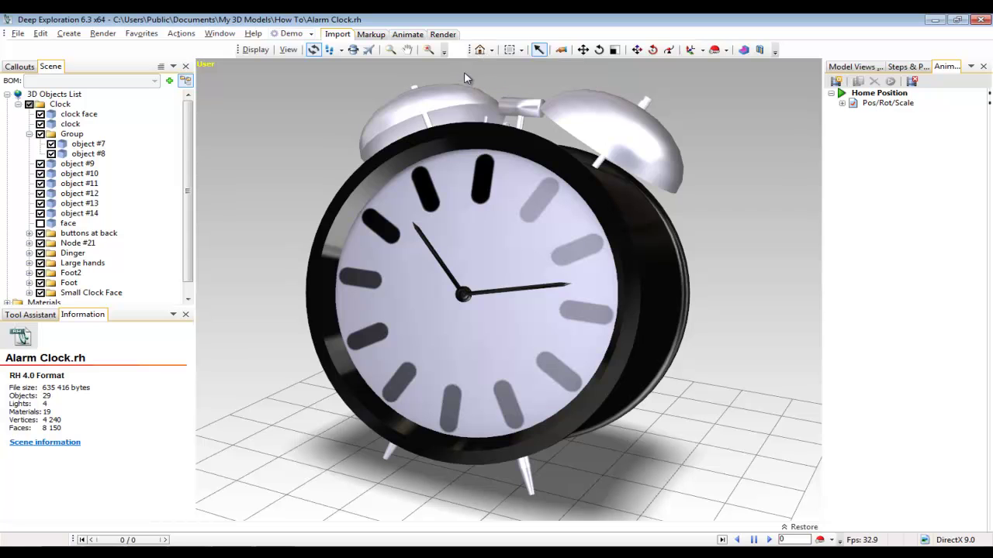
click(509, 51)
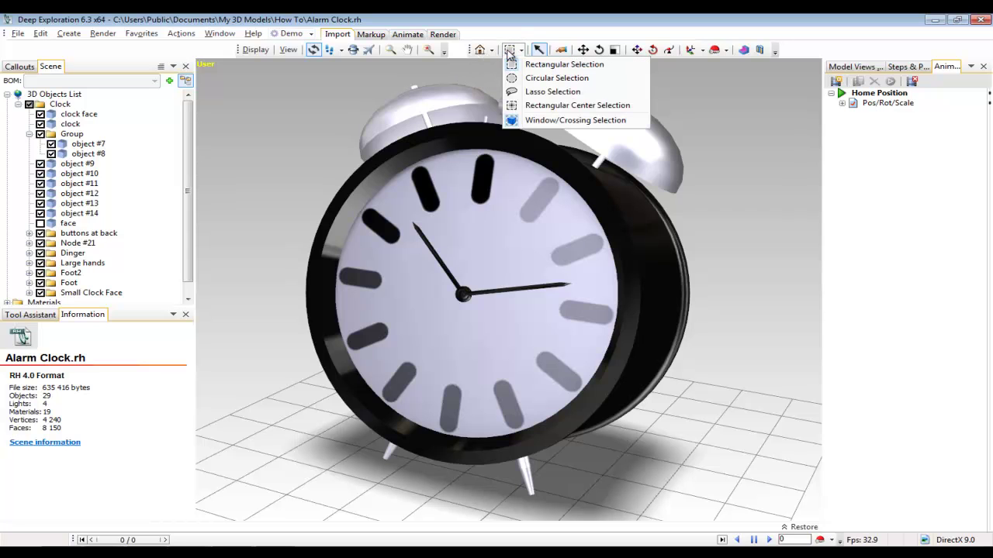
click(558, 65)
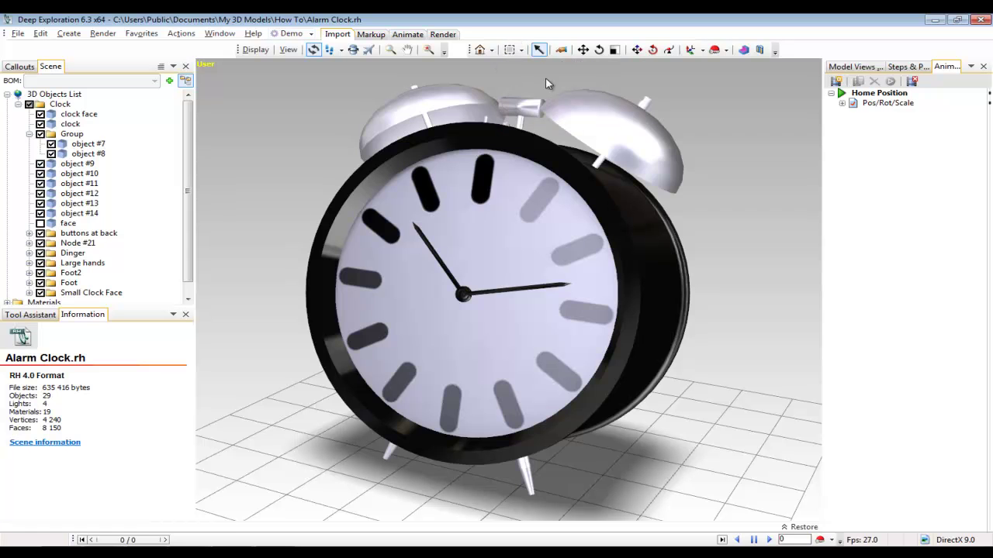
drag(546, 71, 692, 212)
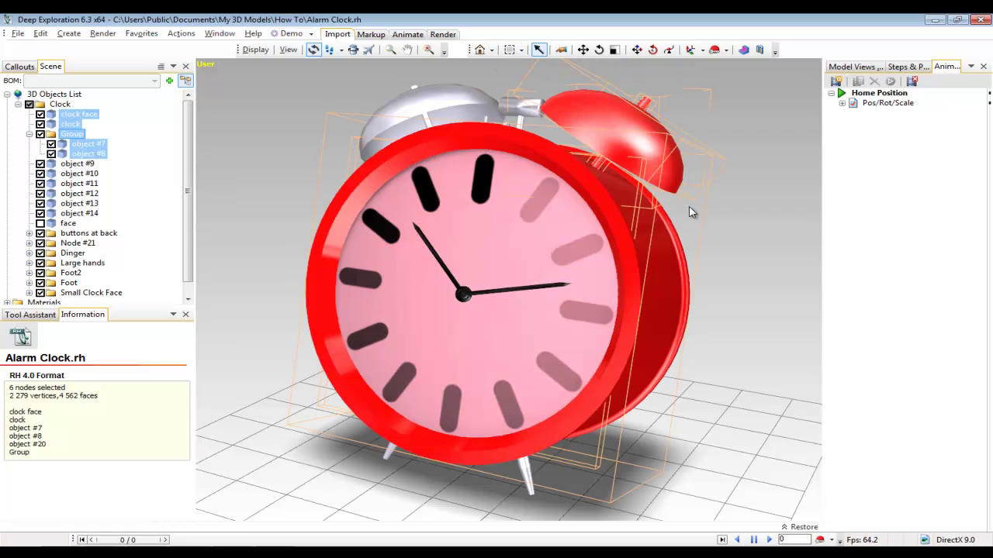
click(729, 212)
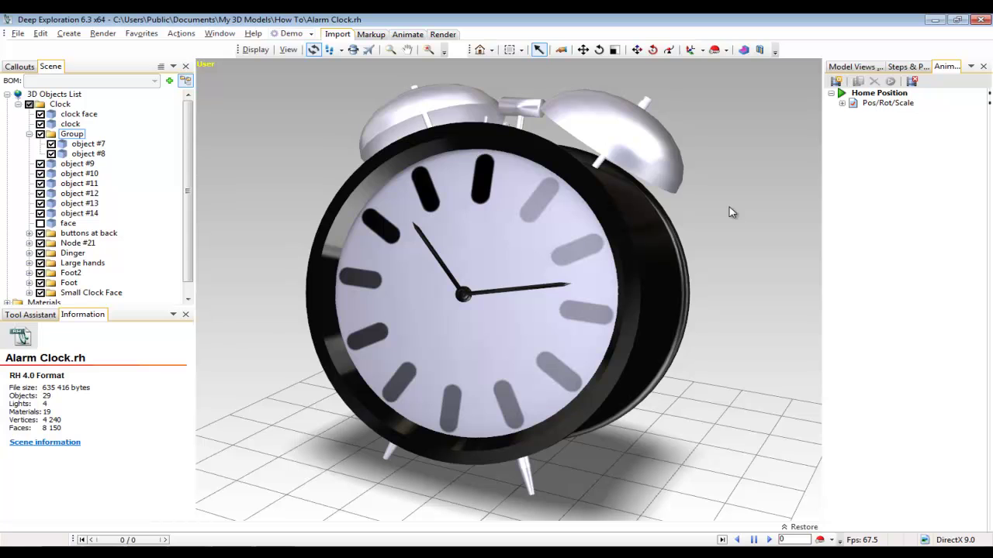
click(561, 51)
drag(521, 279, 355, 231)
scroll(725, 263, down, 3)
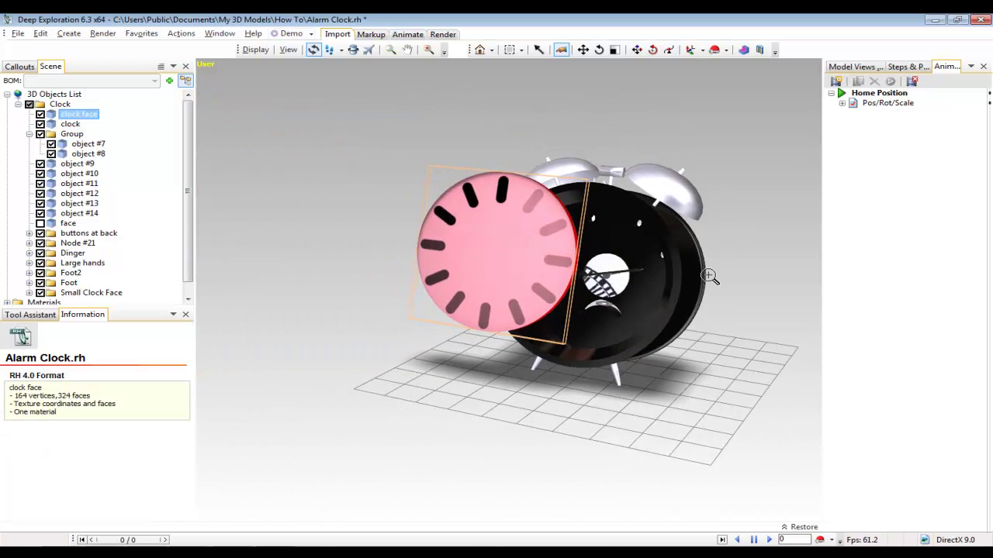
drag(658, 258, 745, 298)
drag(672, 196, 698, 147)
click(552, 117)
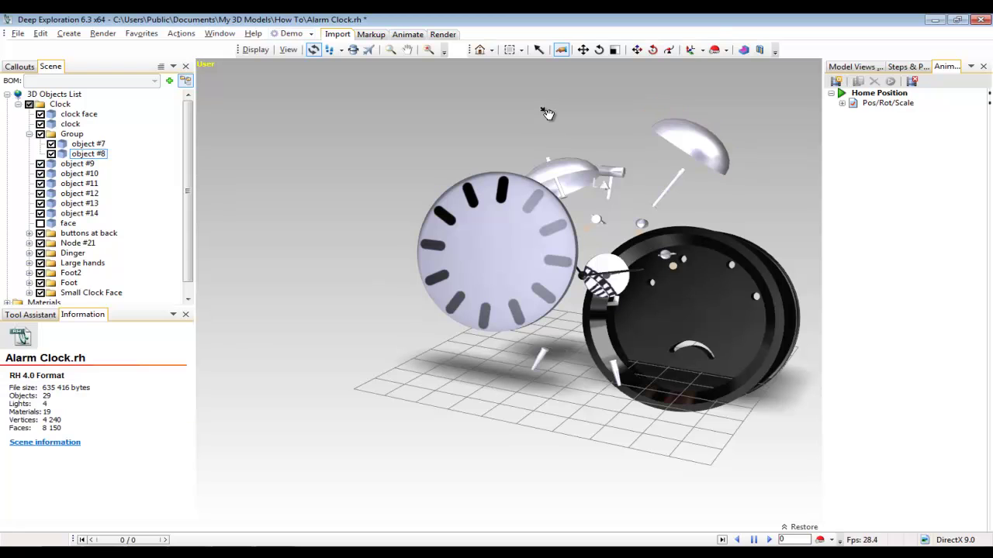
click(537, 50)
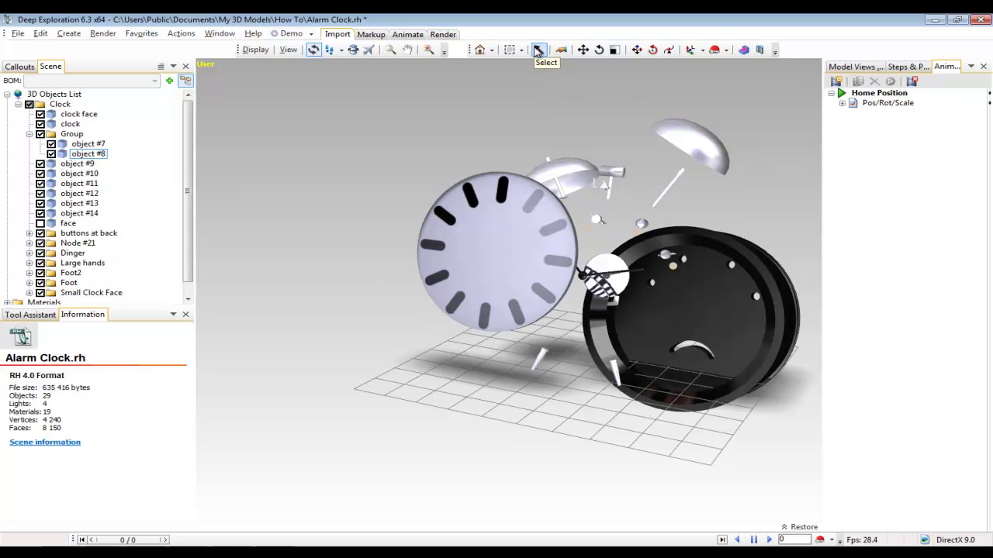
click(480, 51)
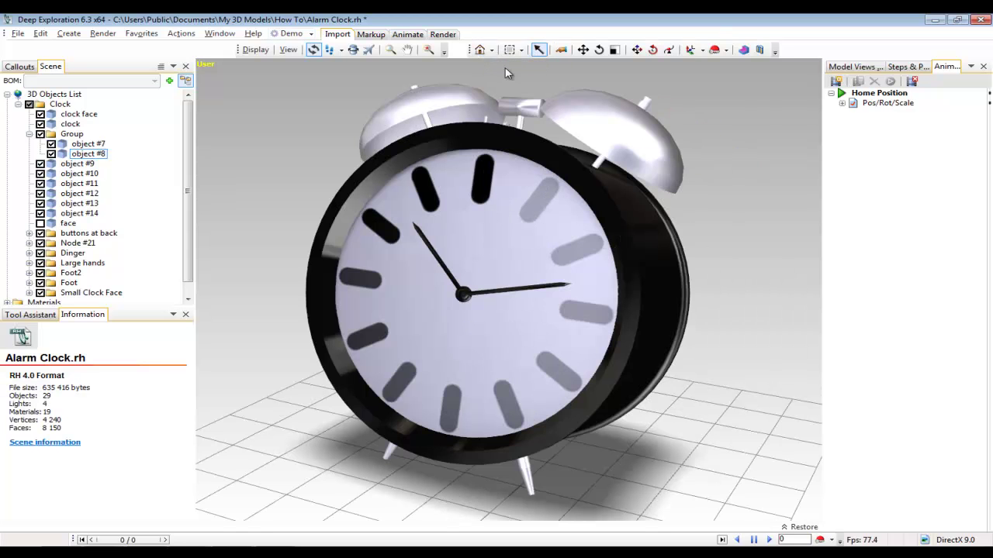
Step: Move the right bell (#8), switch to rotation, and enlarge it with the Scale tool
click(583, 49)
click(624, 151)
drag(624, 151, 606, 123)
click(598, 49)
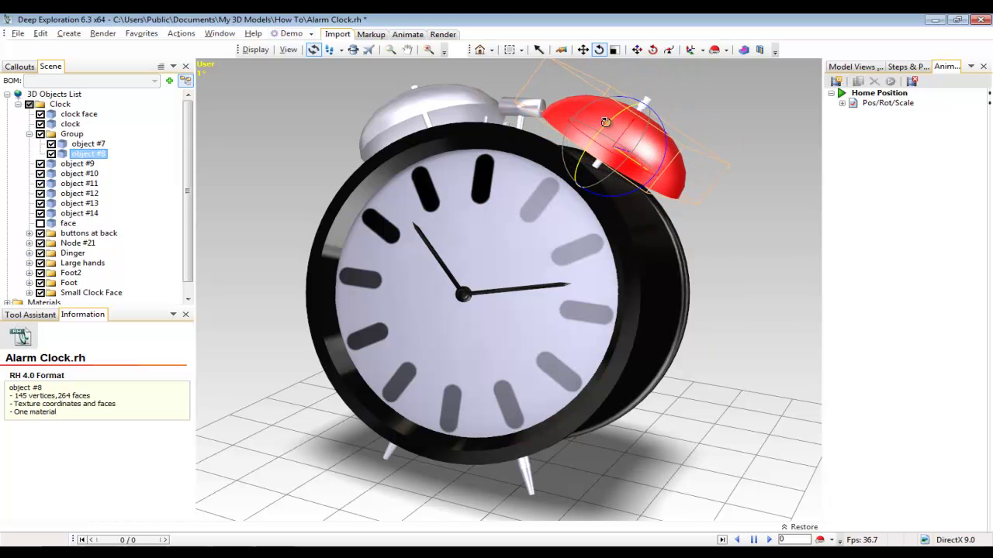
click(614, 49)
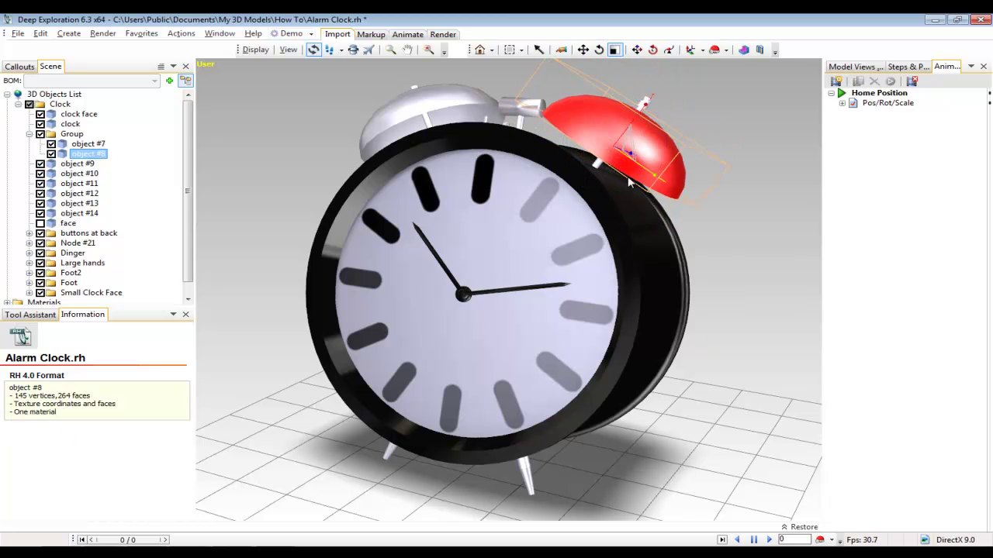
drag(766, 133, 684, 153)
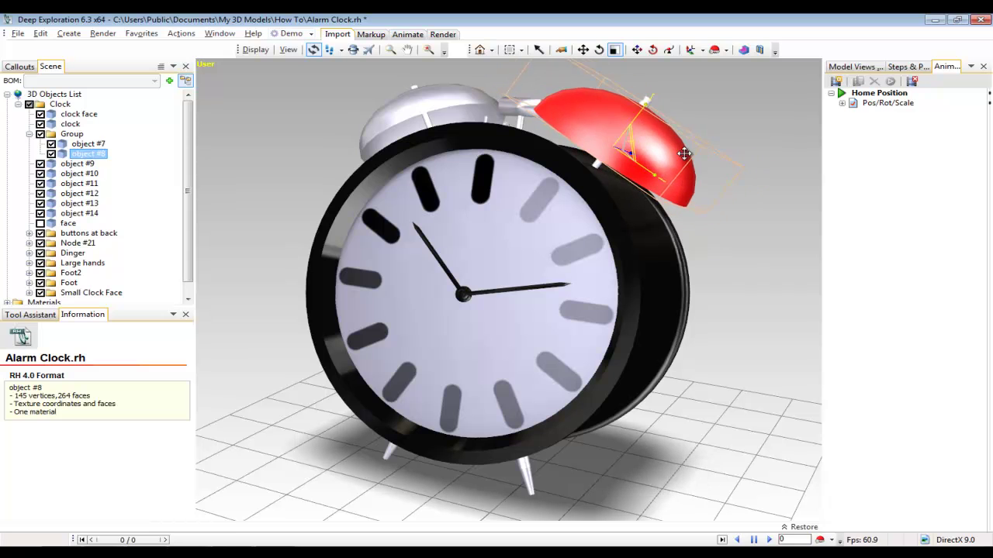
click(733, 132)
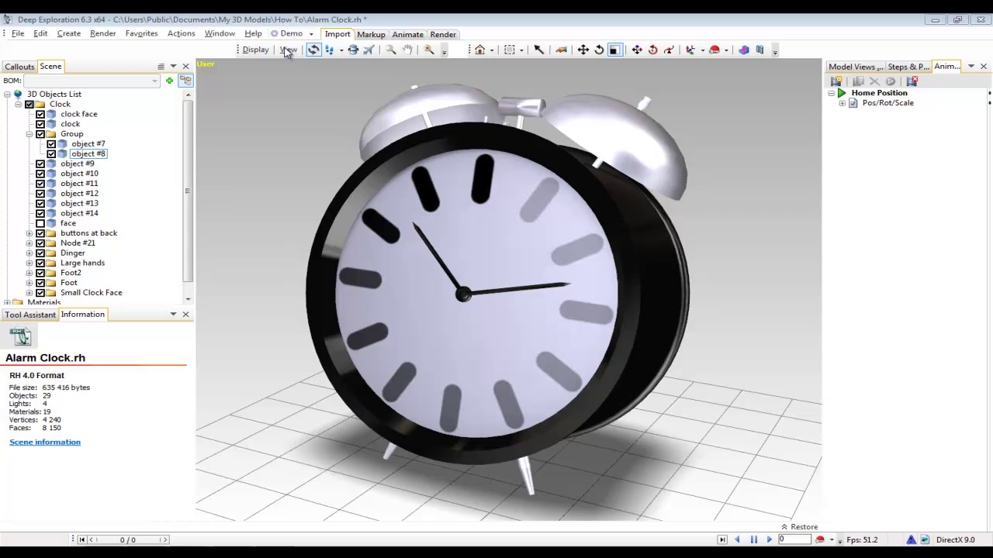
Step: Switch the view to the RTF 30 Isometric preset
click(286, 50)
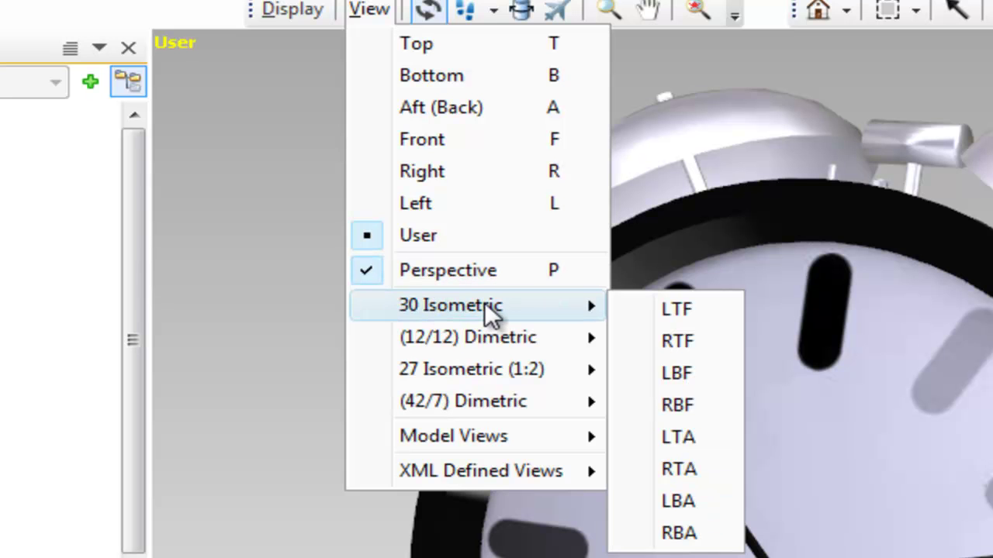
mouse_move(527, 351)
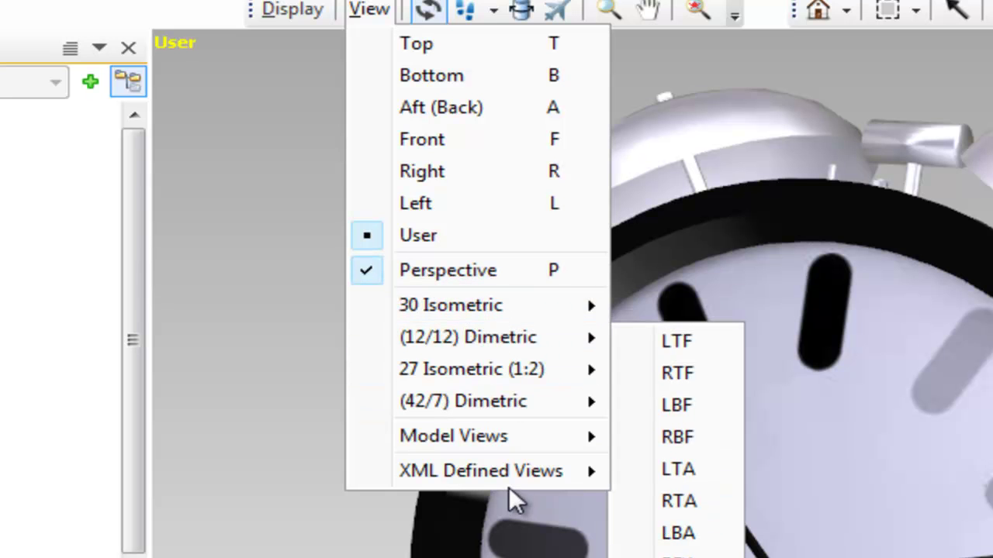
mouse_move(539, 474)
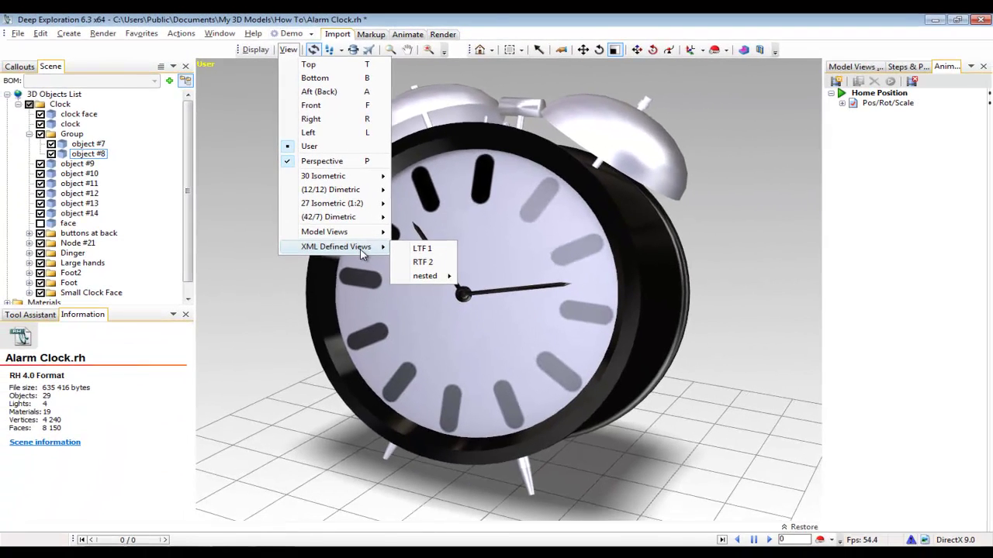
mouse_move(356, 177)
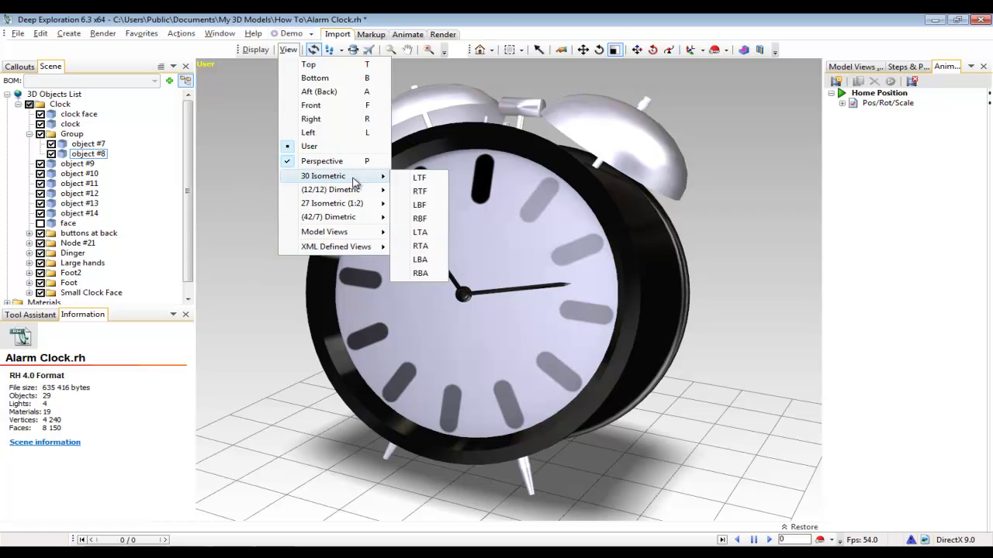
click(417, 192)
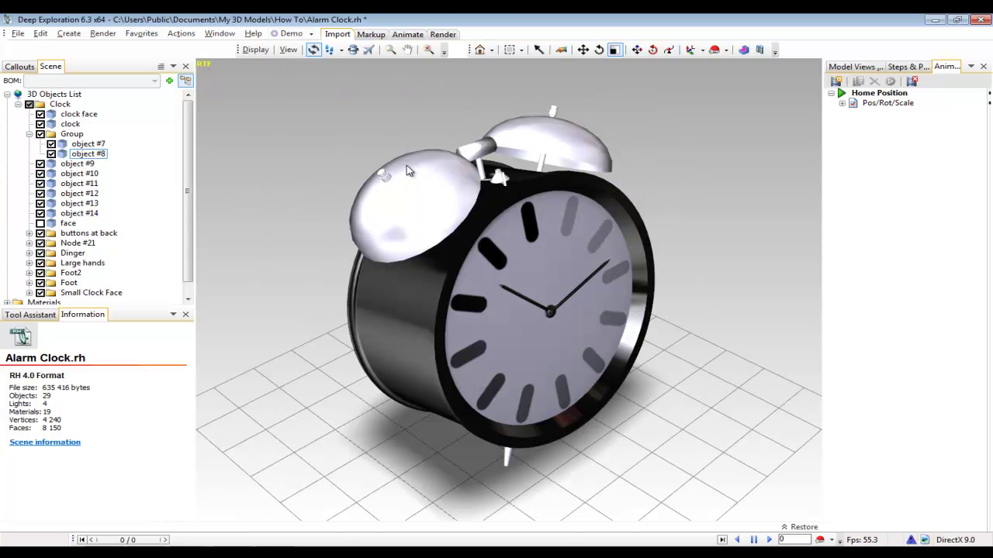
Step: Jump to the Top view, orbit near the front, and return to perspective
key(t)
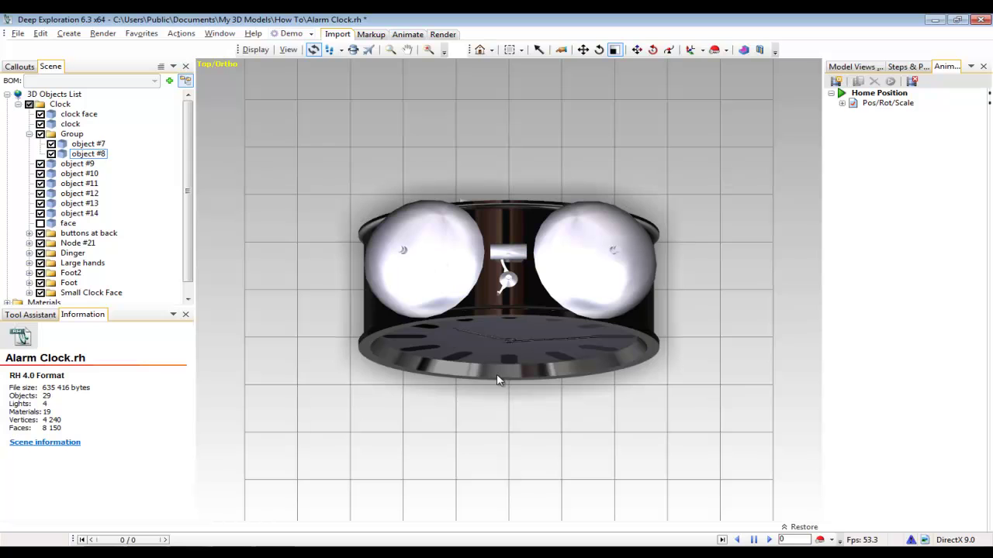
drag(483, 463, 367, 308)
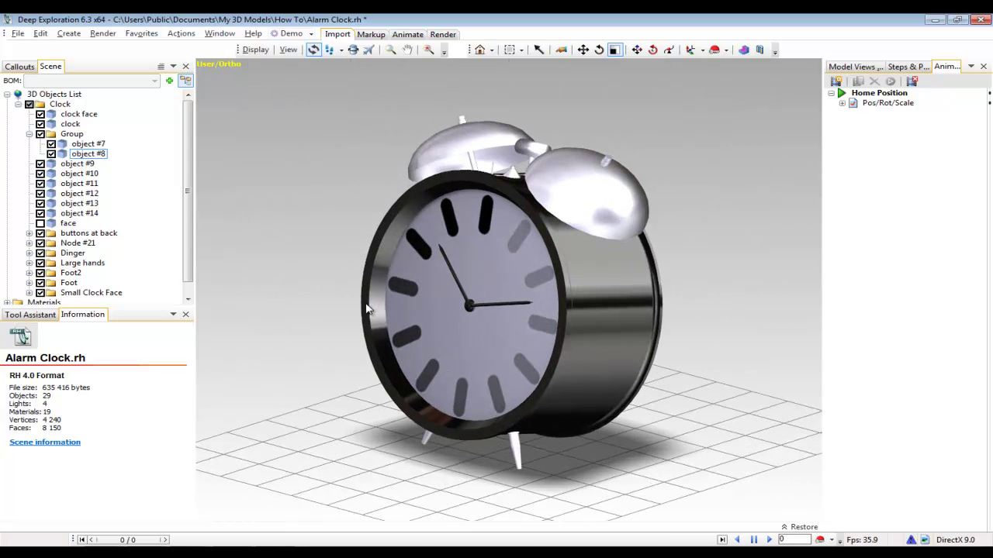
key(p)
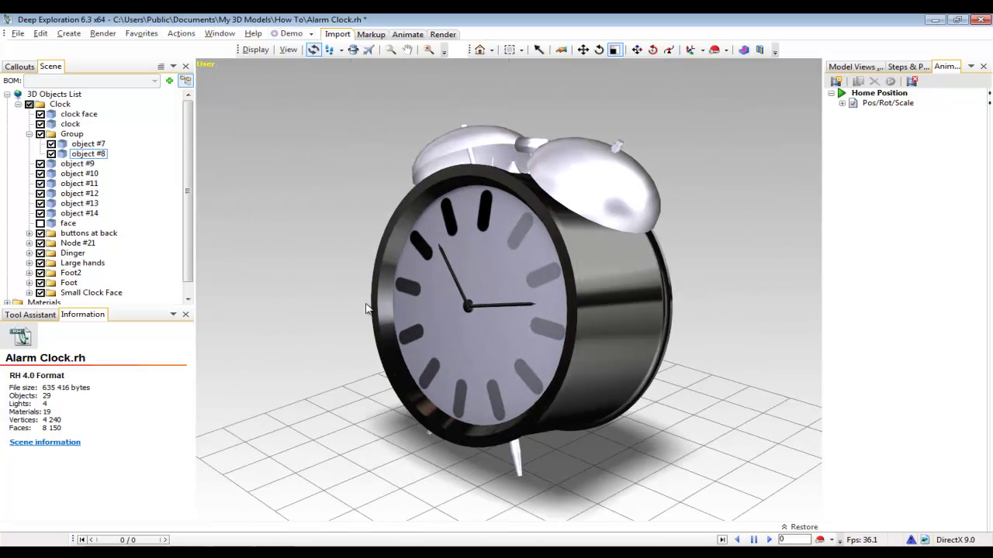
Step: Browse the Display menu's Grid & Shadow, Lights and Materials entries, reaching the Viewports layouts
click(255, 50)
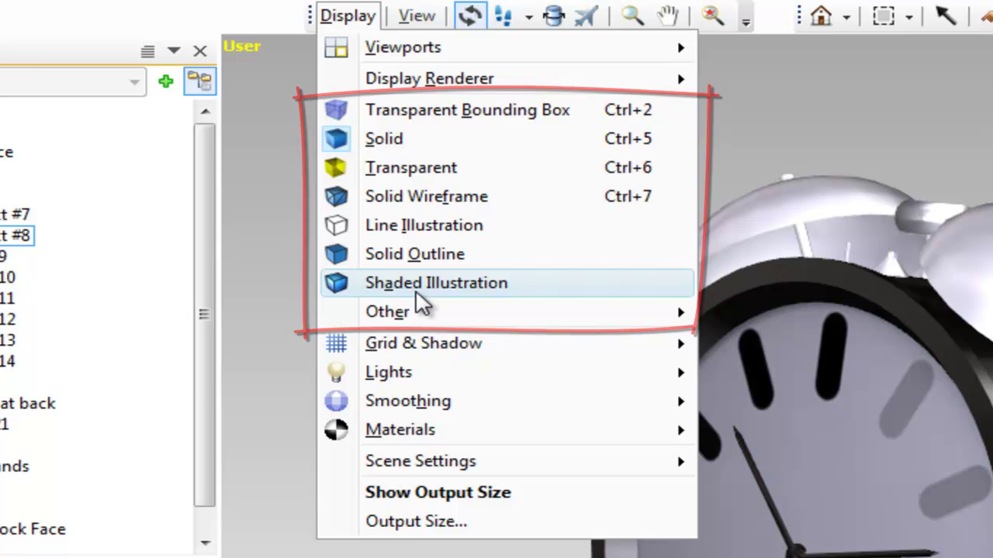
mouse_move(419, 346)
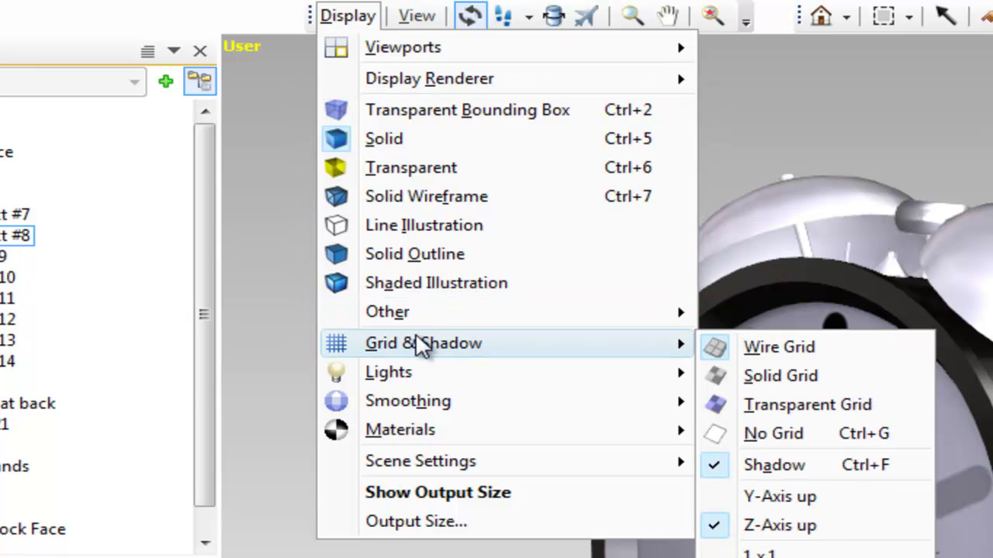
mouse_move(421, 374)
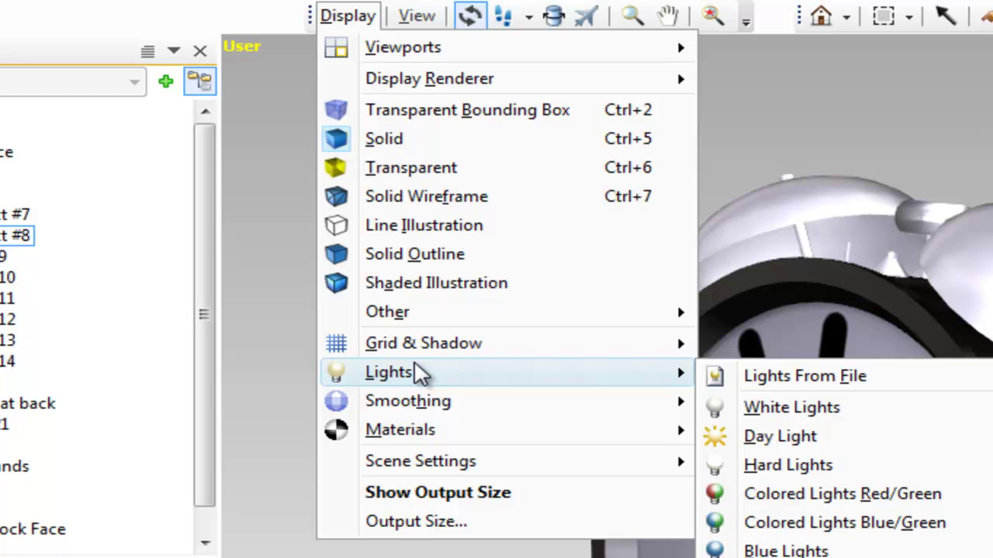
mouse_move(419, 435)
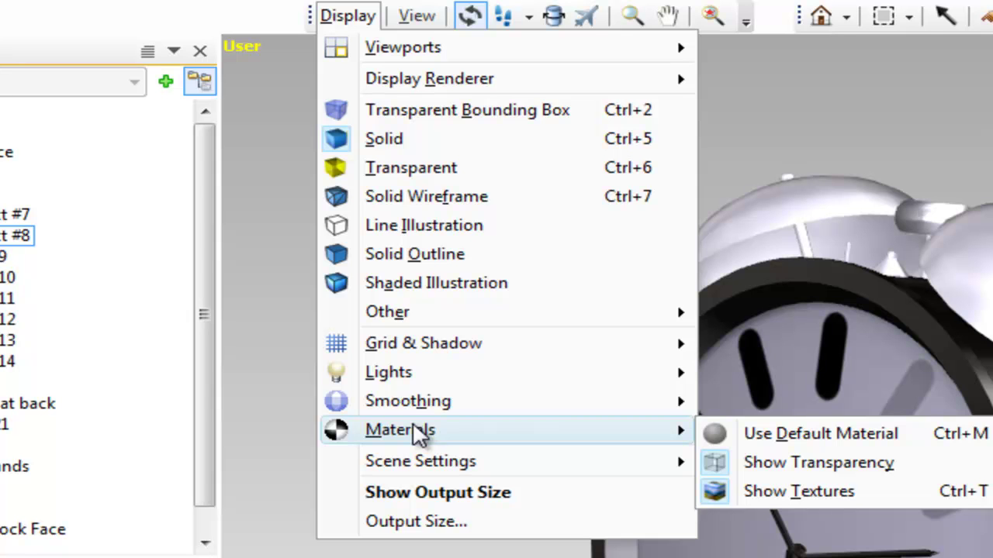
mouse_move(466, 51)
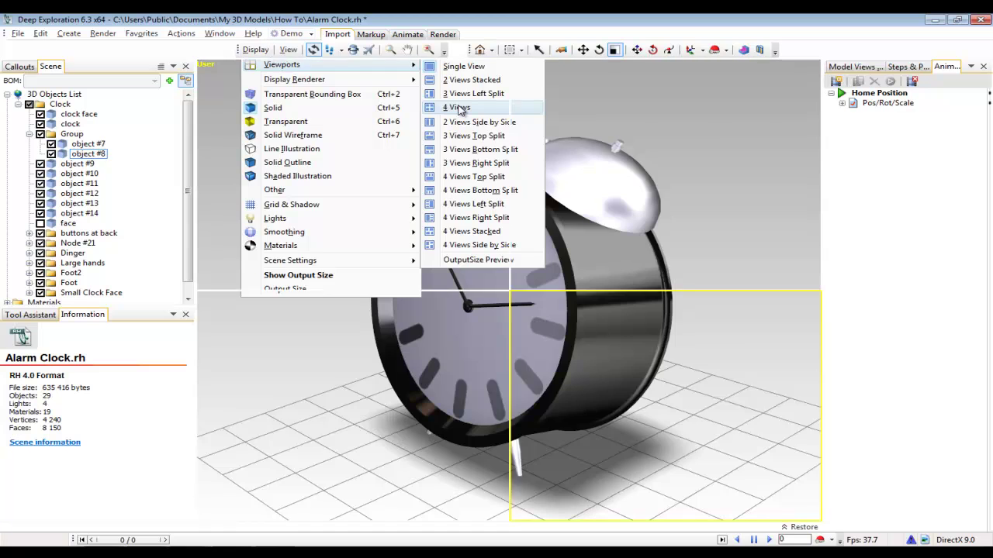
Step: Split the display into four views, angle two of them, and cycle the floor to a checkered style
click(460, 108)
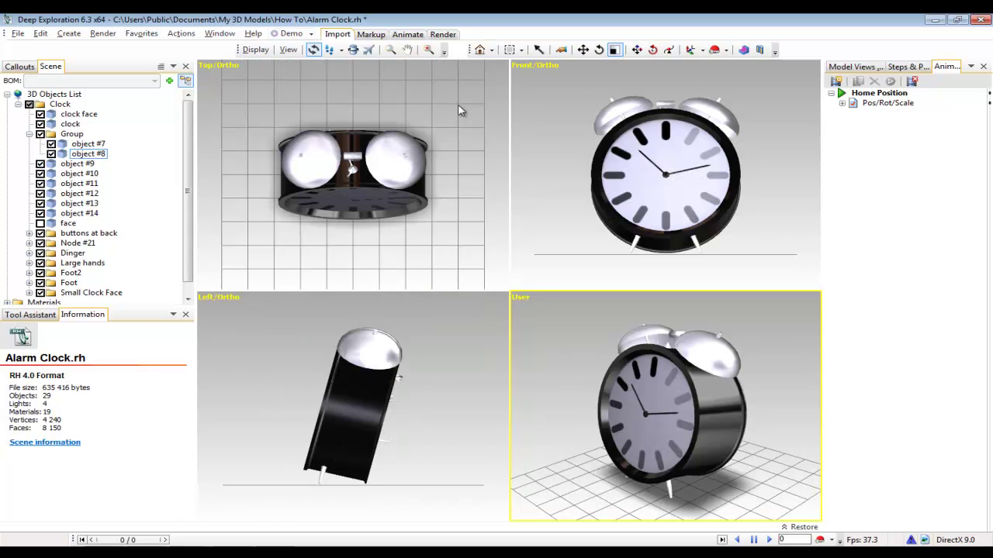
drag(659, 160, 607, 187)
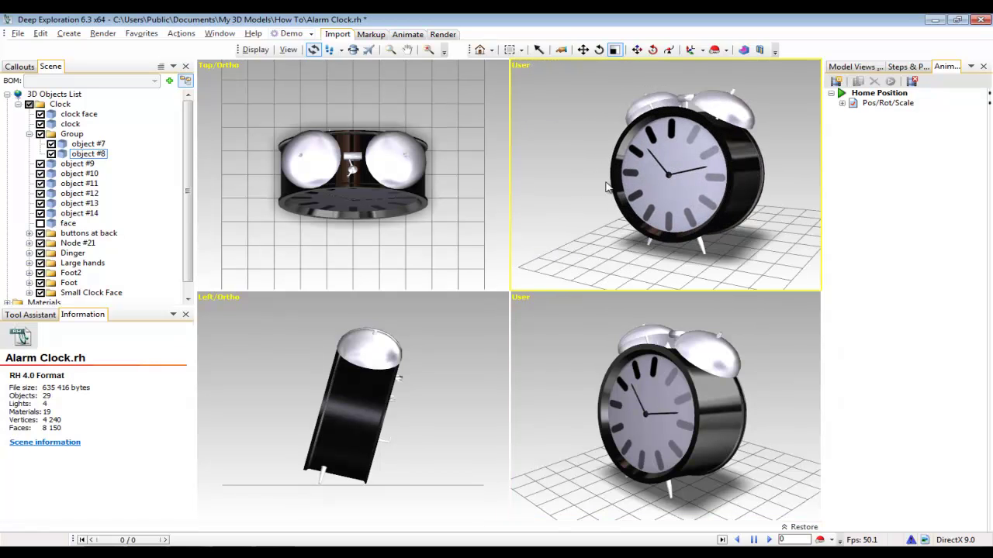
drag(399, 251, 332, 116)
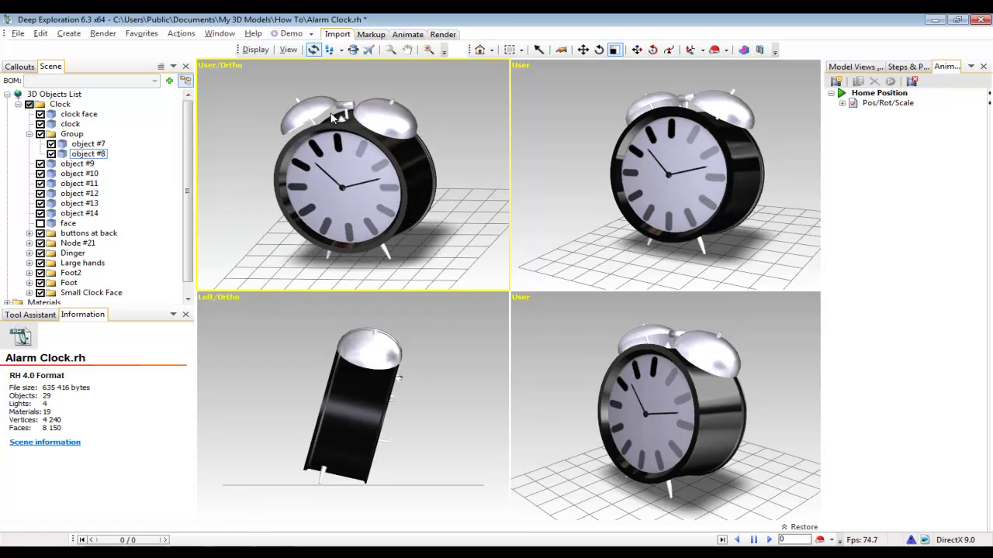
key(g)
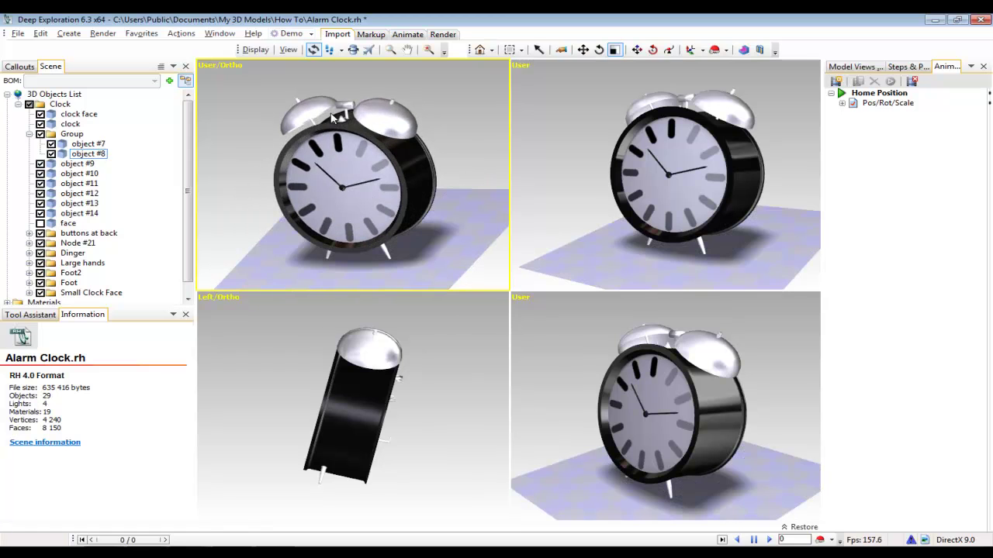
key(g)
key(g)
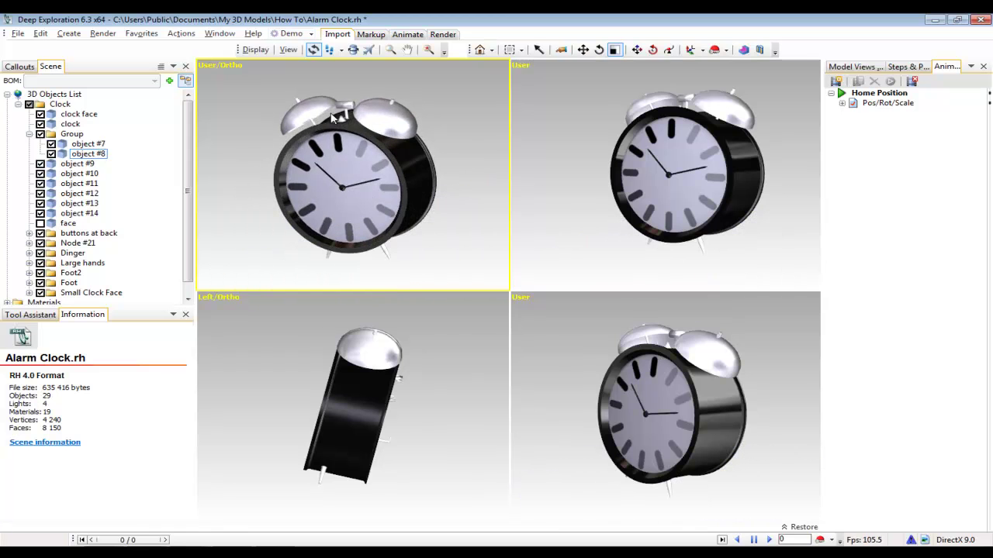
key(g)
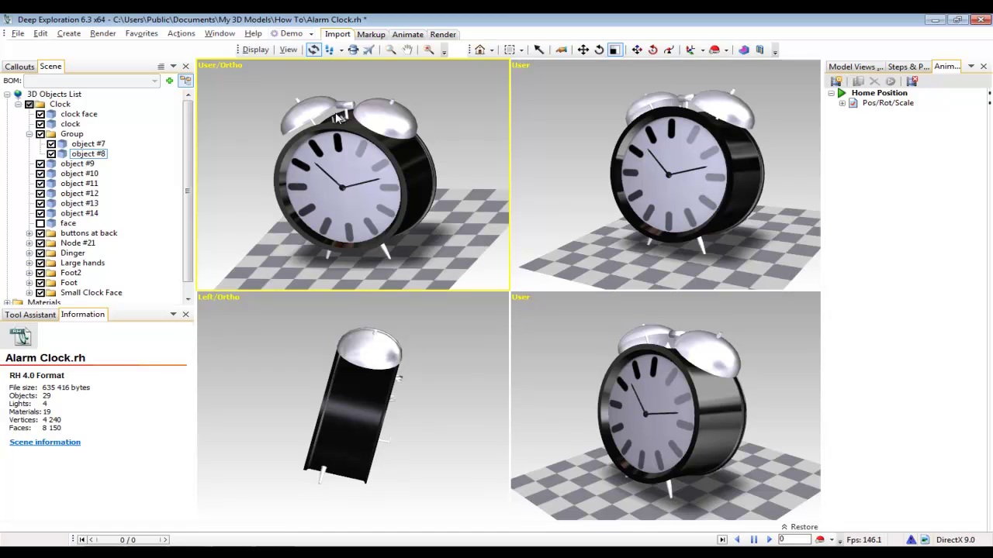
Step: Render the left view transparent and the bottom-right view as line illustration, angling each clock
click(217, 302)
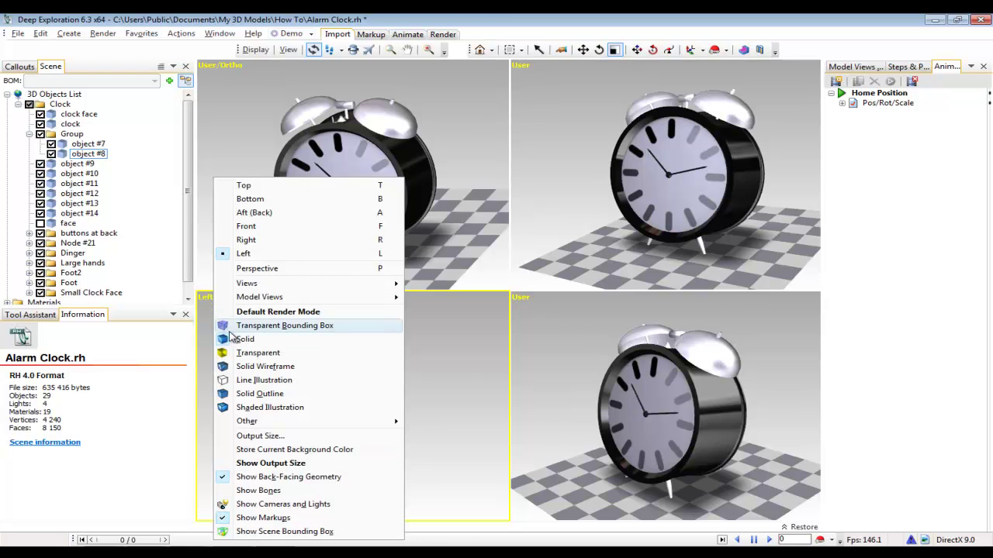
click(245, 354)
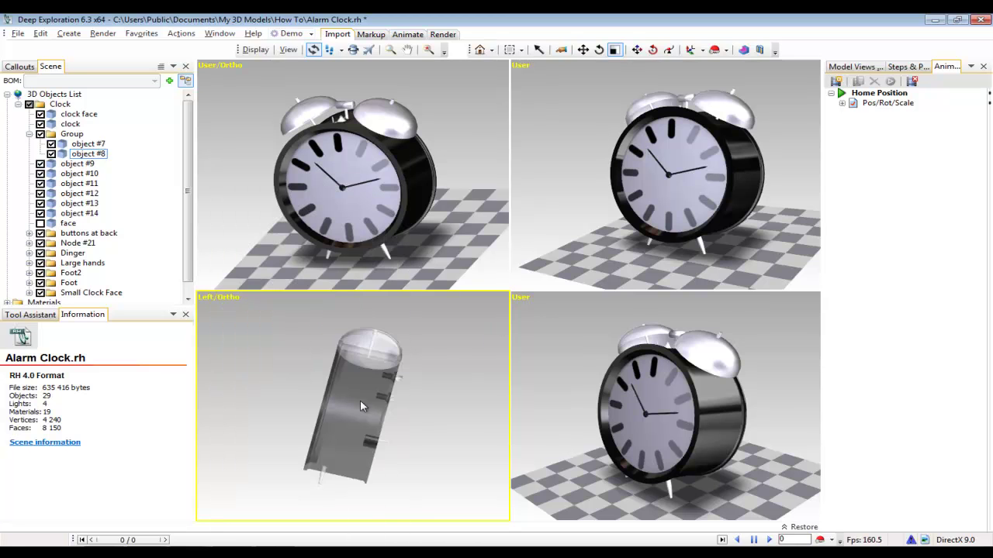
drag(360, 399, 480, 401)
click(523, 302)
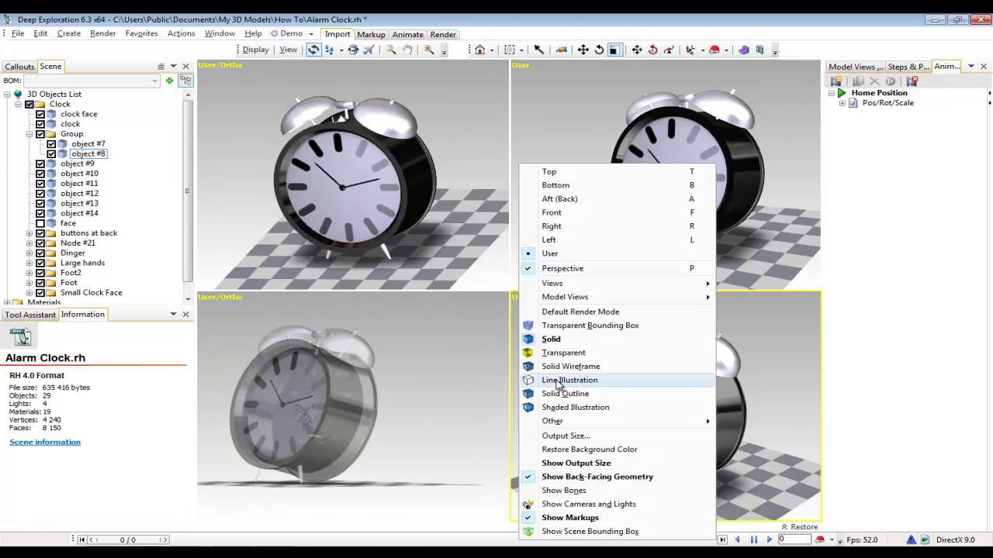
click(557, 380)
drag(643, 365, 652, 368)
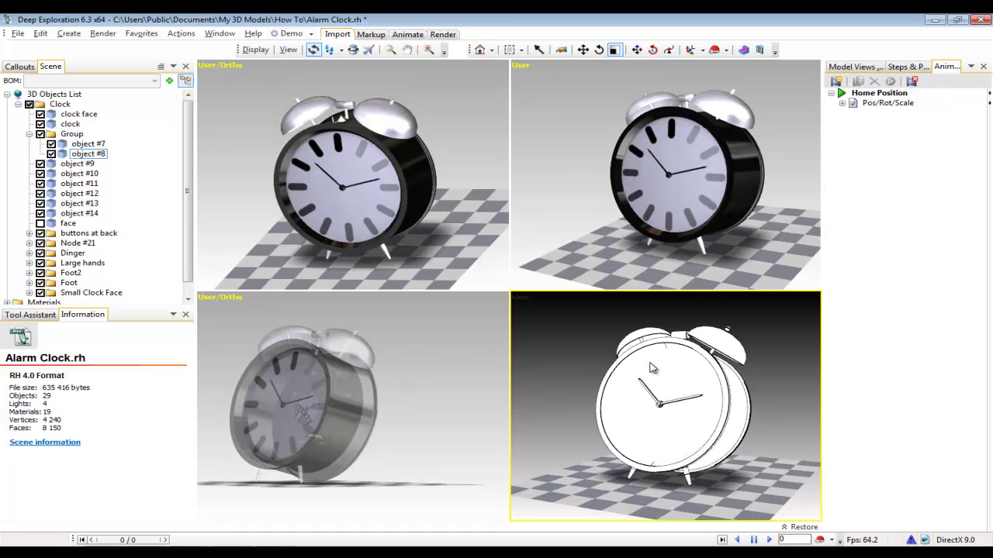
Step: Go back to a single full-size view and render the clock as a solid shaded model
click(265, 53)
mouse_move(304, 66)
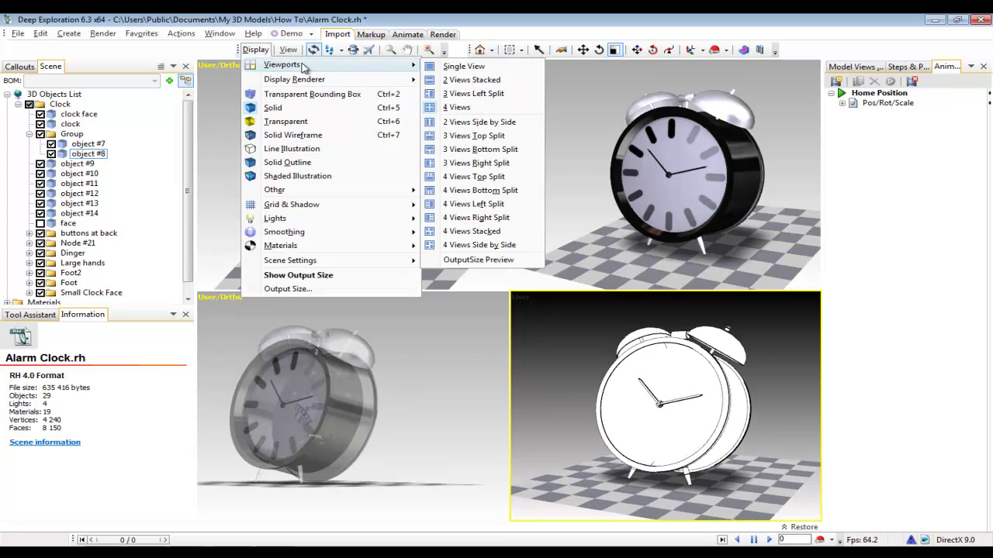
click(452, 67)
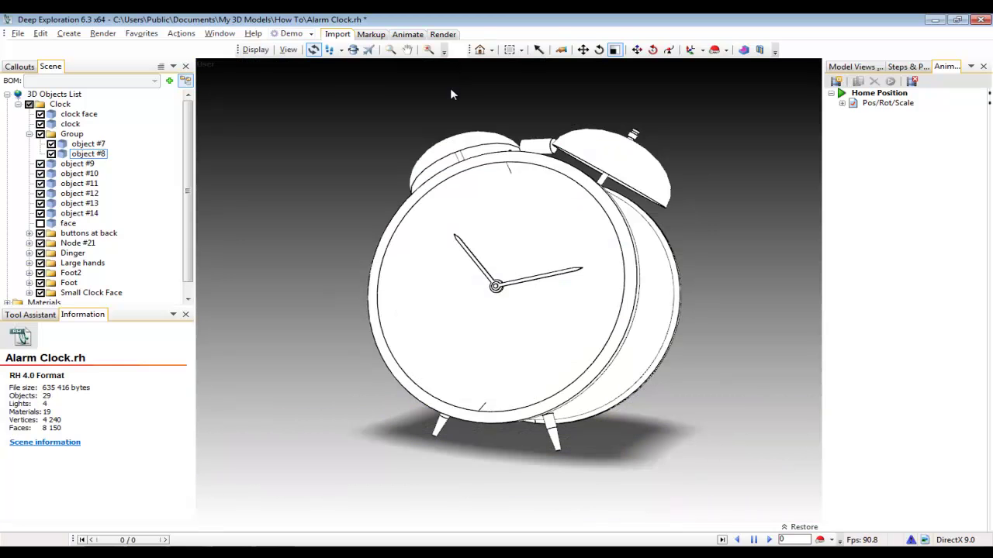
click(256, 50)
click(272, 108)
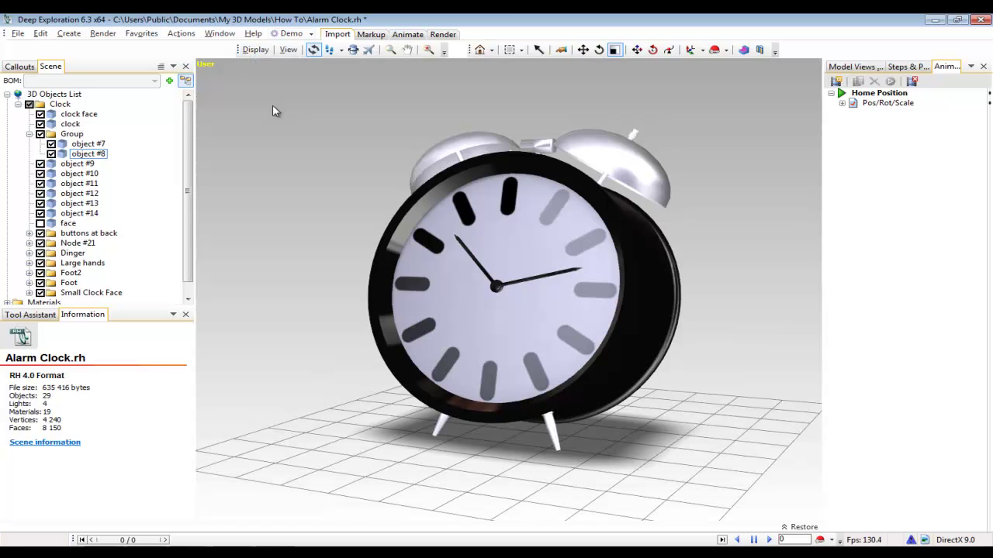